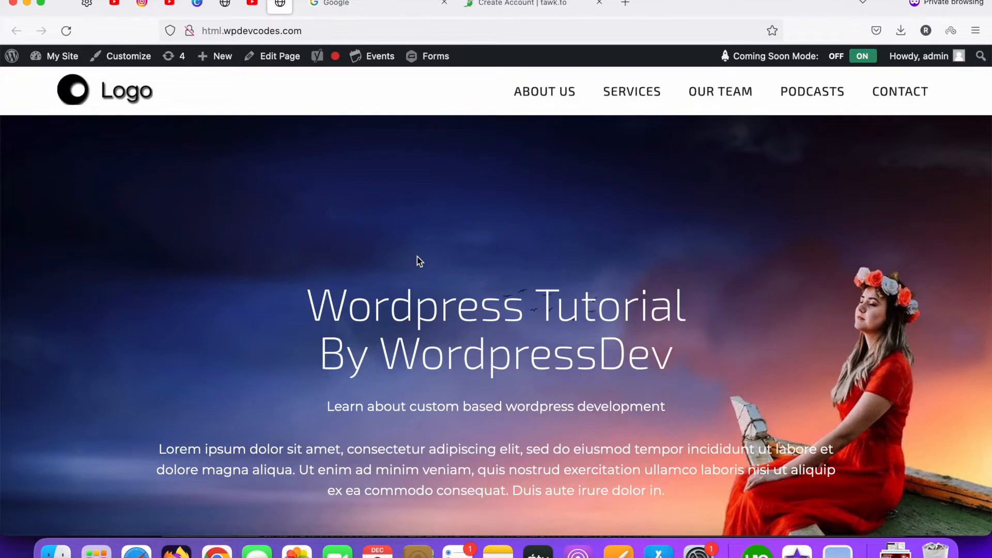
Search Google for 'tawk to' from the Google tab
scroll(456, 279, down, 10)
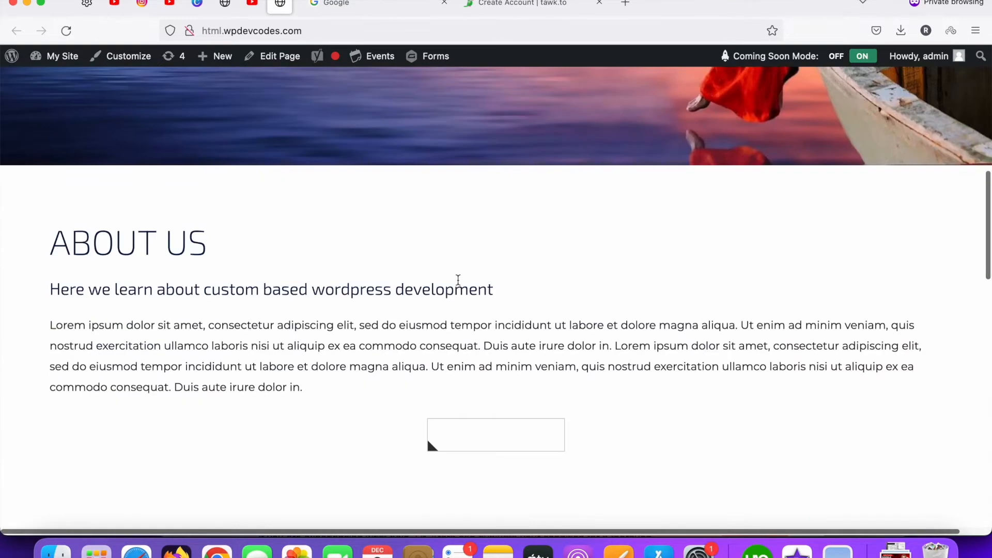
scroll(466, 256, up, 10)
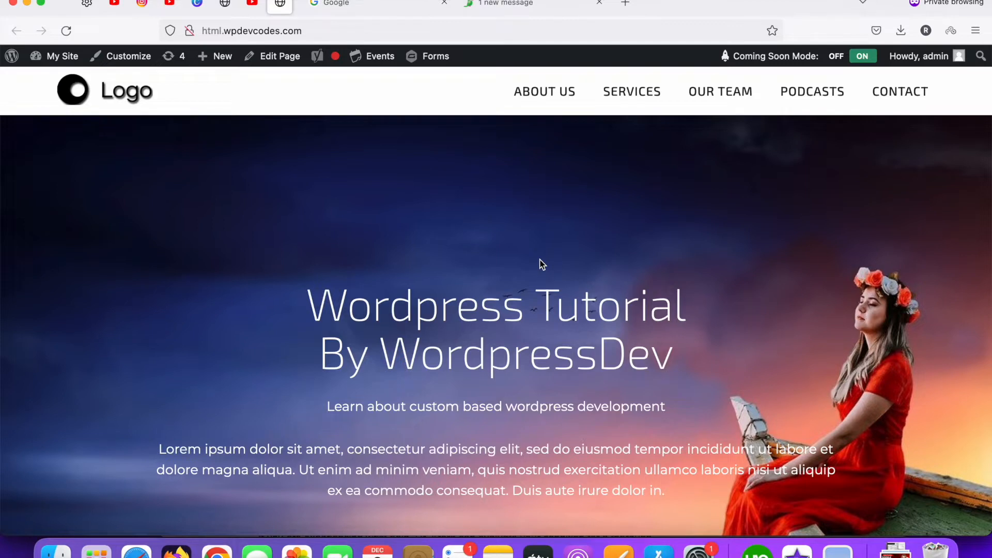
click(352, 4)
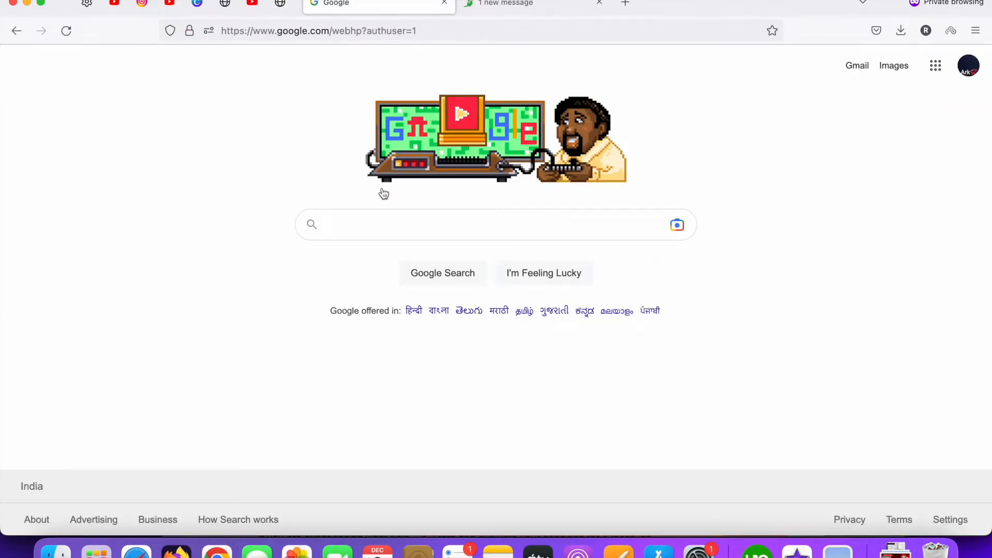
click(381, 226)
text(ta)
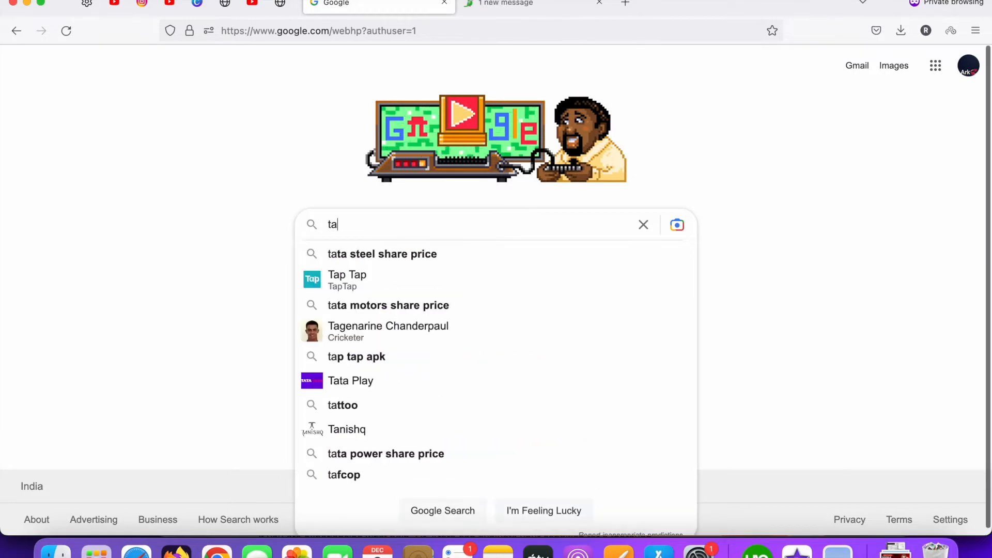
text(w)
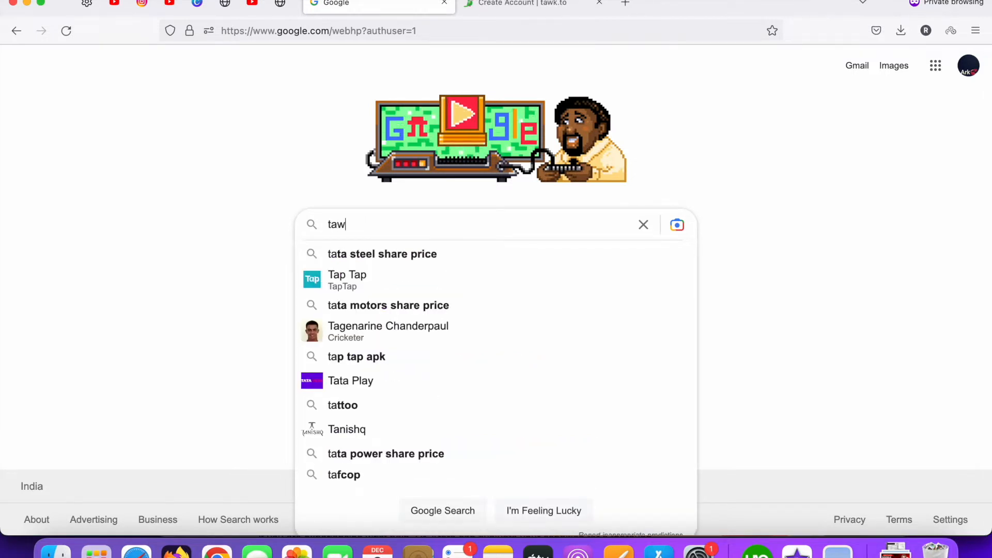
text(k to)
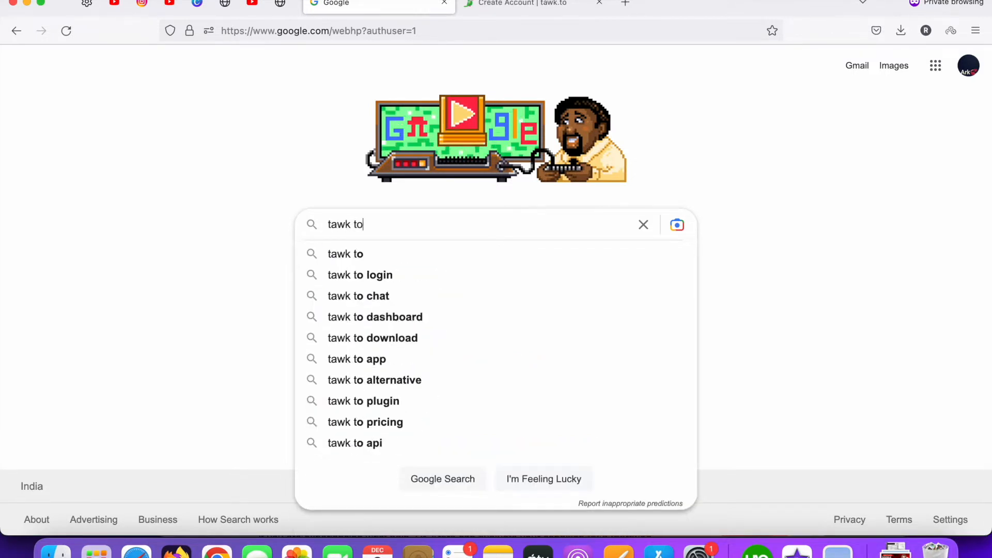
key(Return)
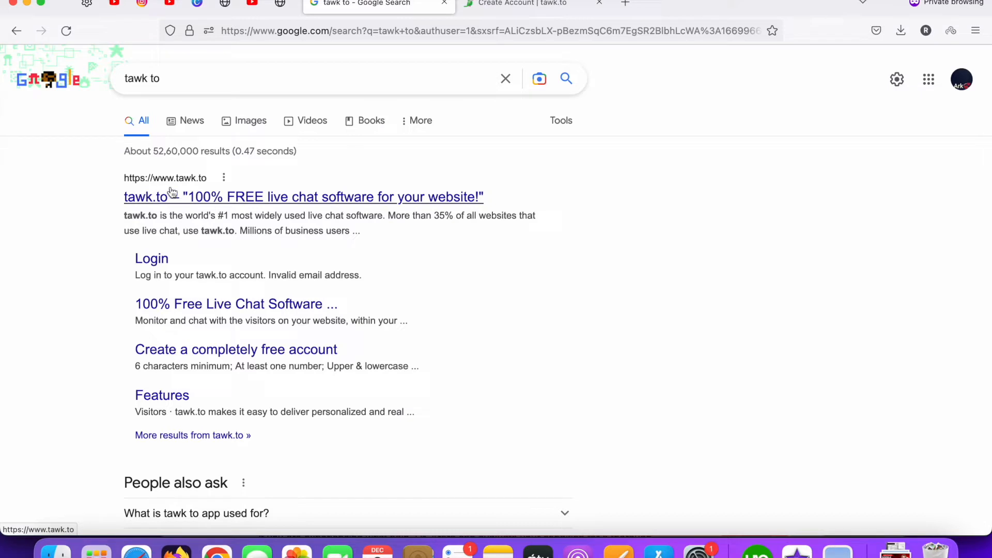
Open the official tawk.to website and go to its Sign Up Free form
click(188, 205)
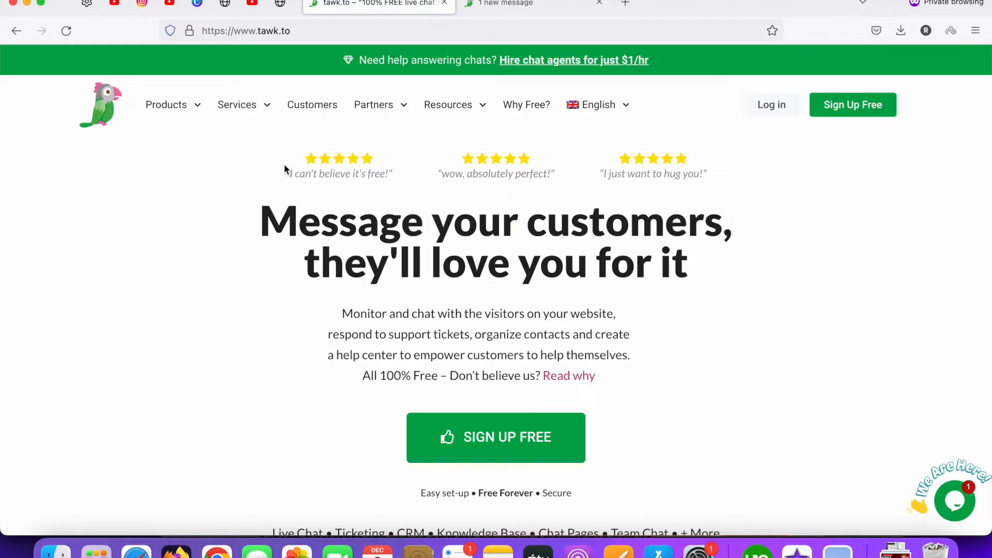
scroll(385, 217, down, 5)
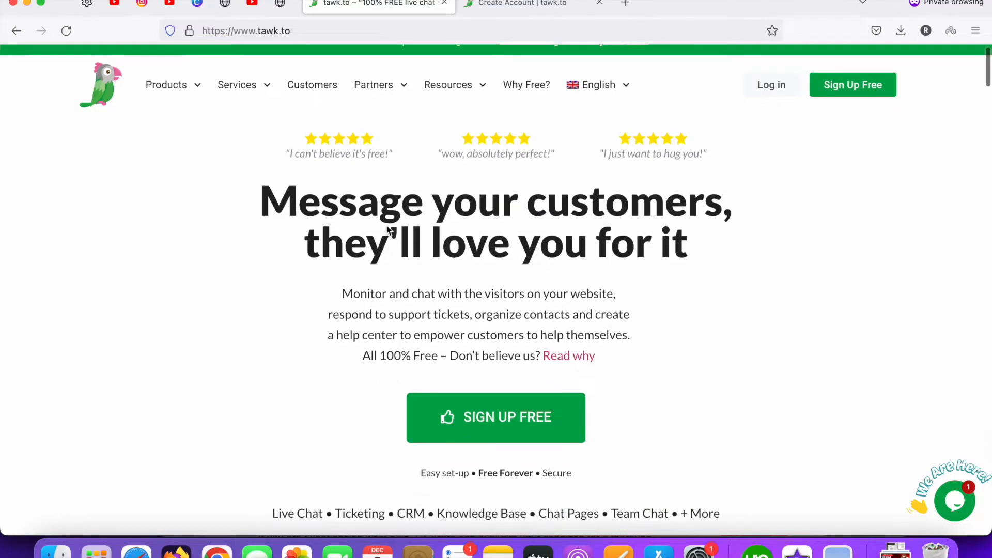
scroll(388, 228, up, 6)
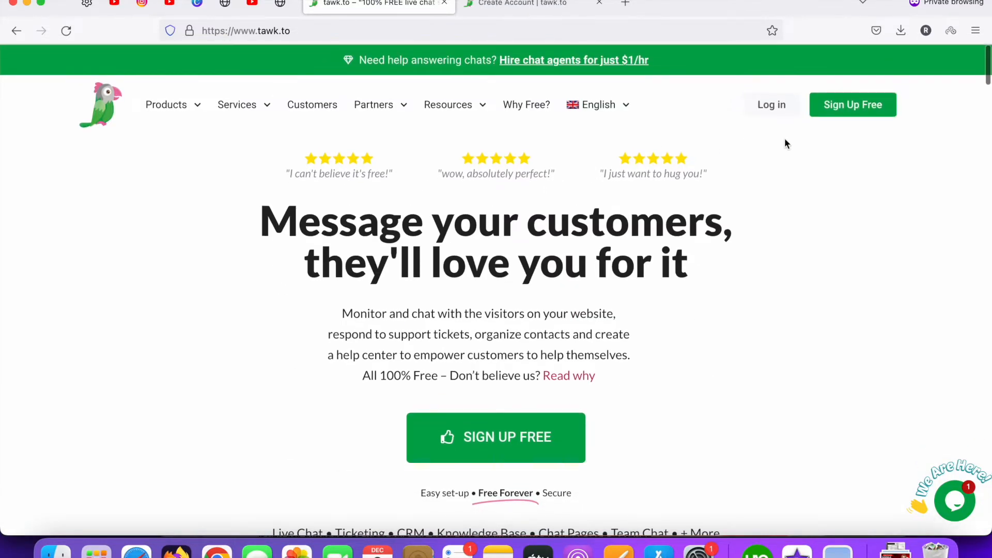
click(845, 106)
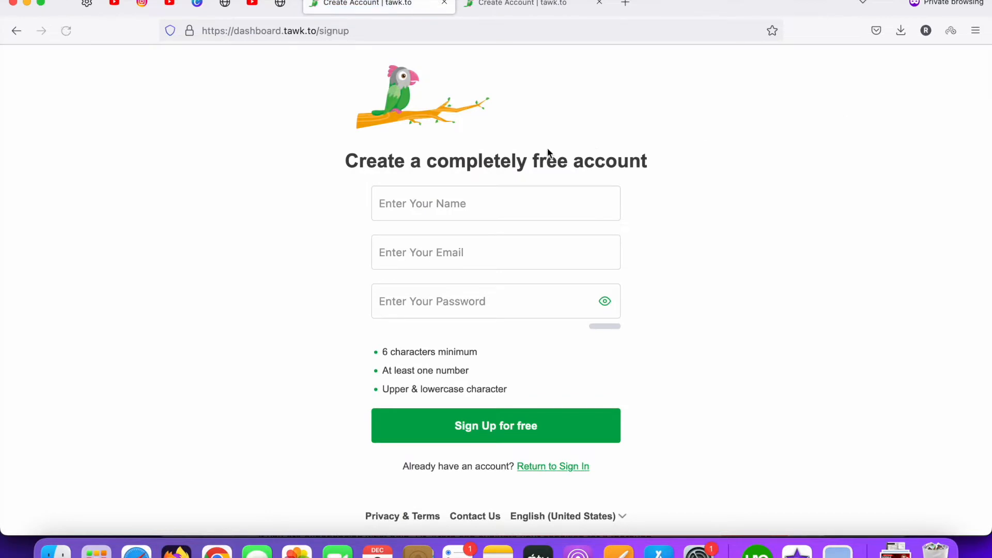
Fill in the account holder's name and e-mail address in the signup form
click(495, 196)
text(Ark)
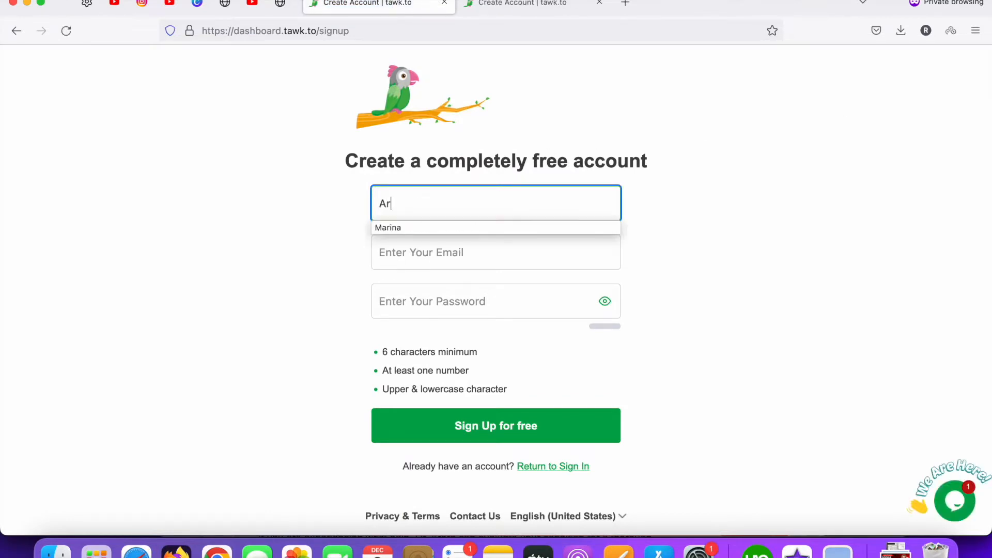
key(Tab)
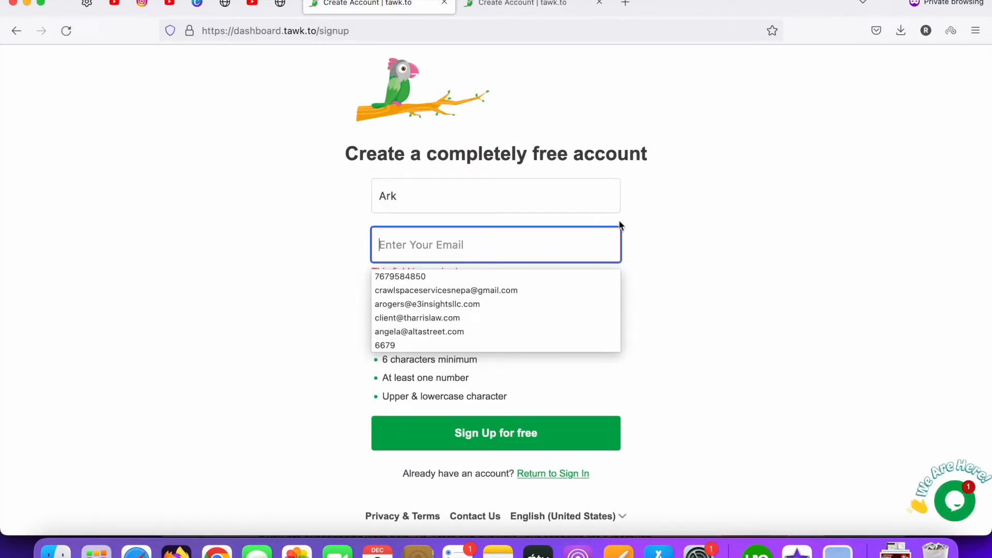
click(636, 208)
click(518, 239)
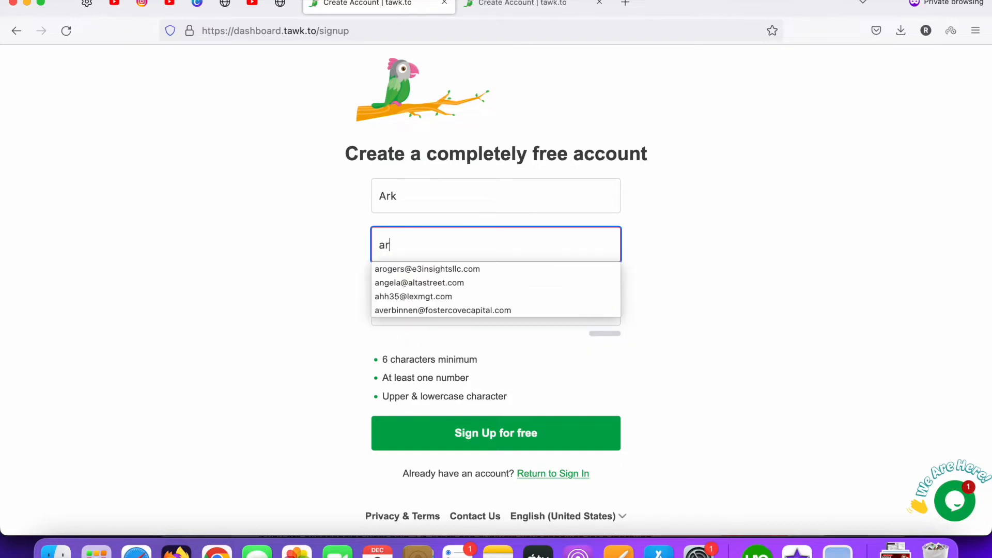
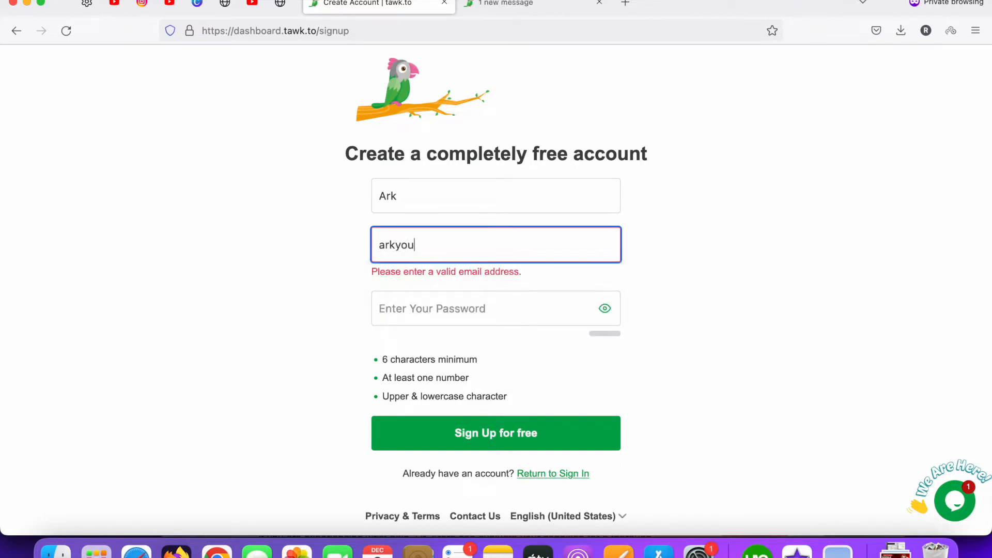
key(Tab)
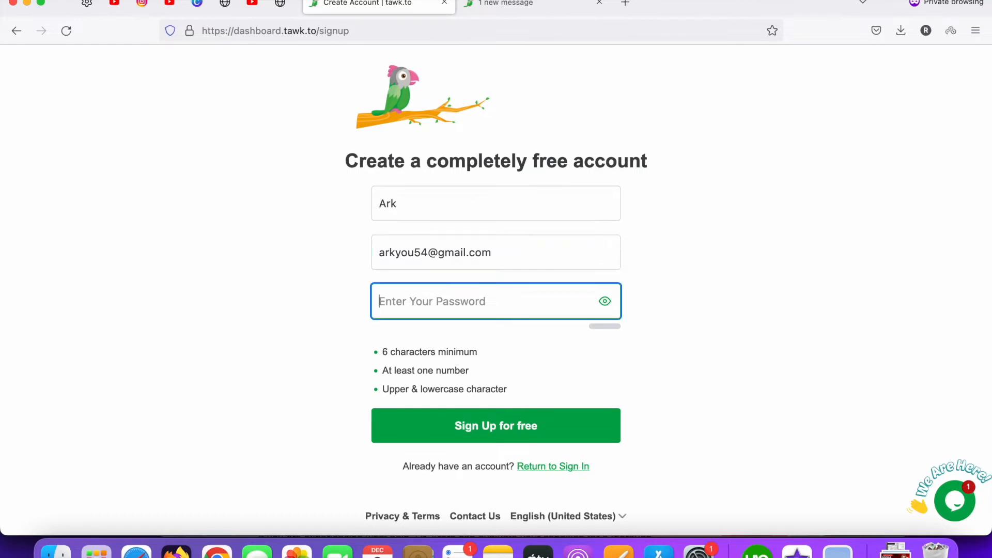
click(665, 285)
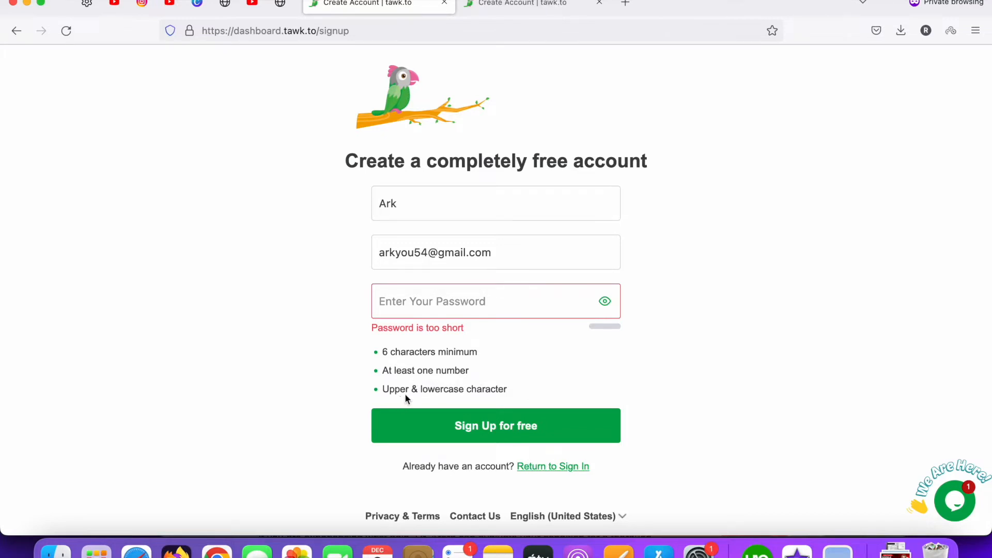
Enter an account password, replacing the rejected one with a Strong-rated password
click(448, 299)
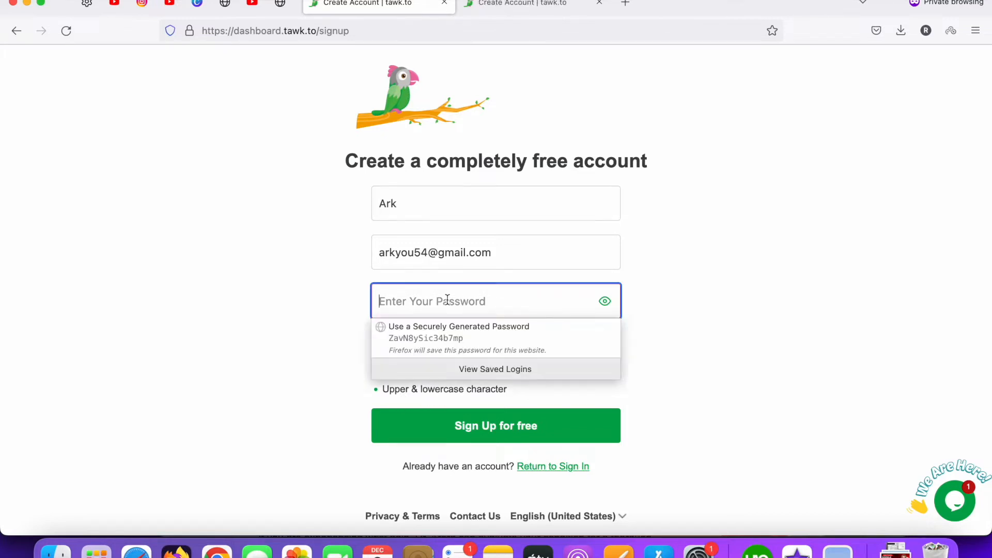
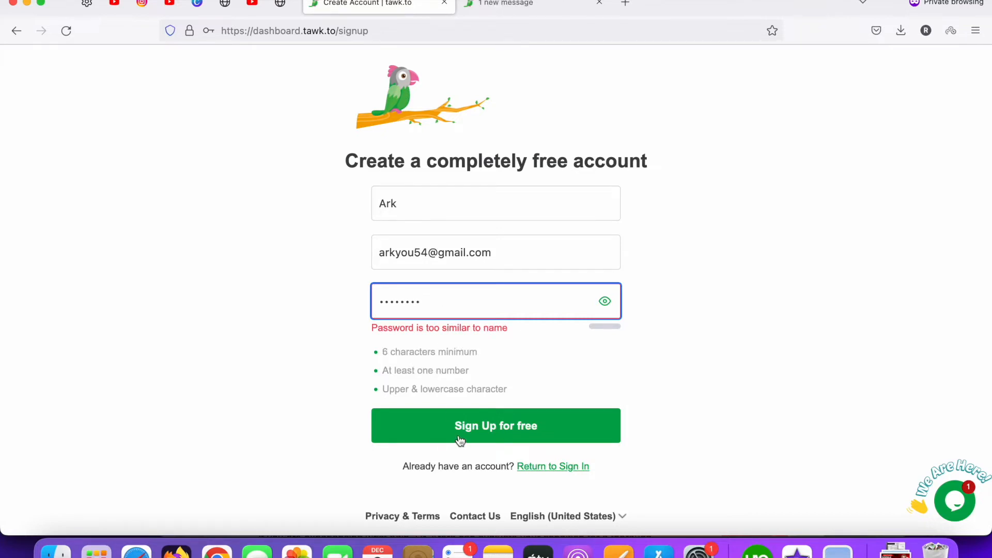
double_click(442, 303)
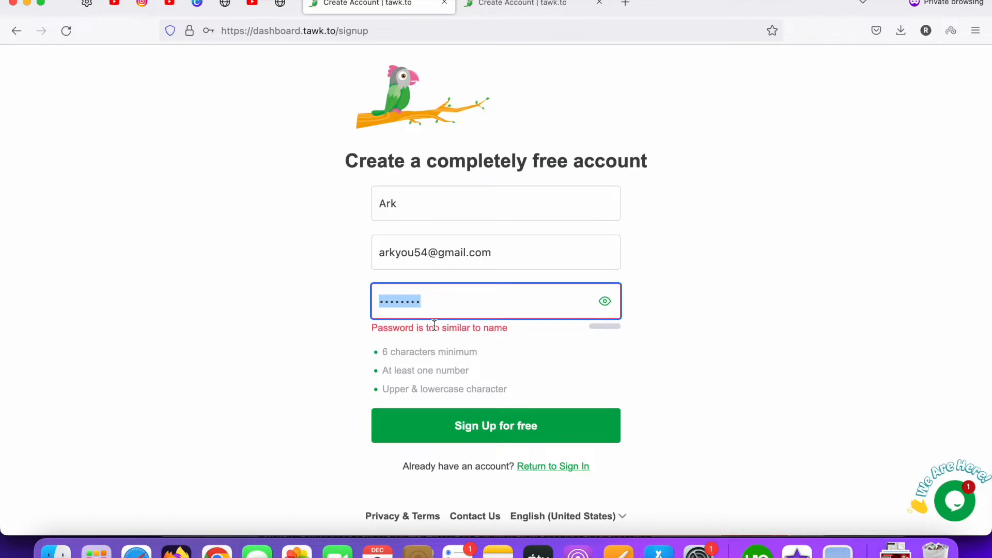
key(BackSpace)
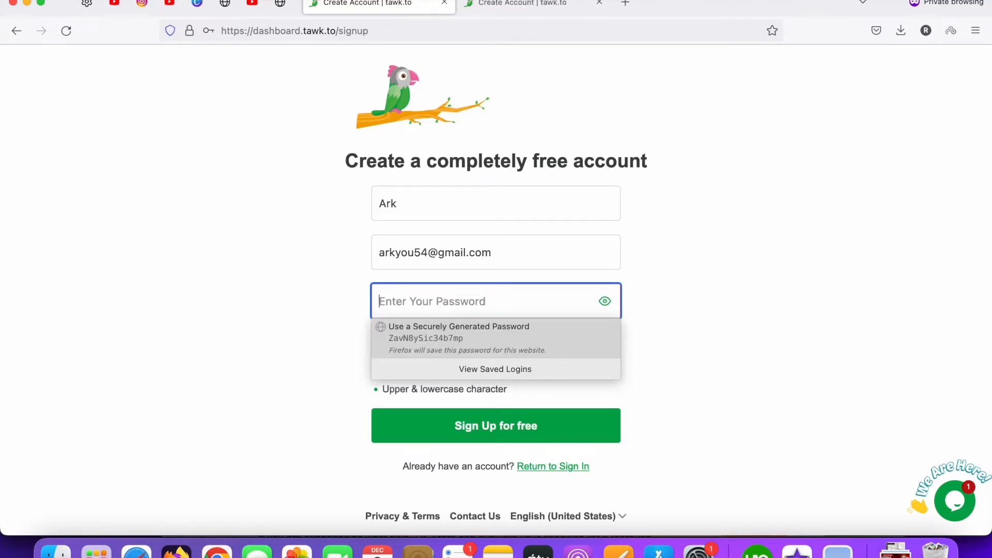
text(a••)
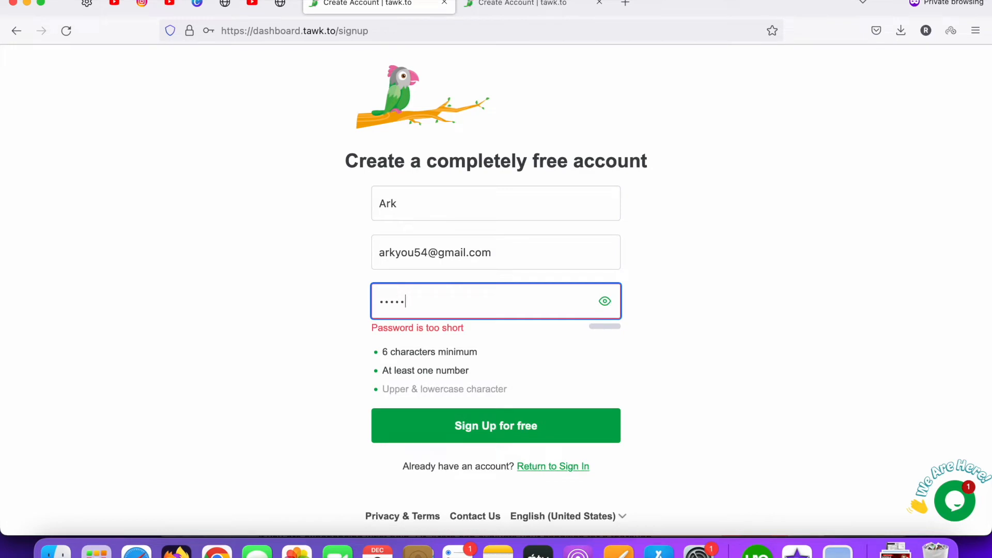
text(•••••)
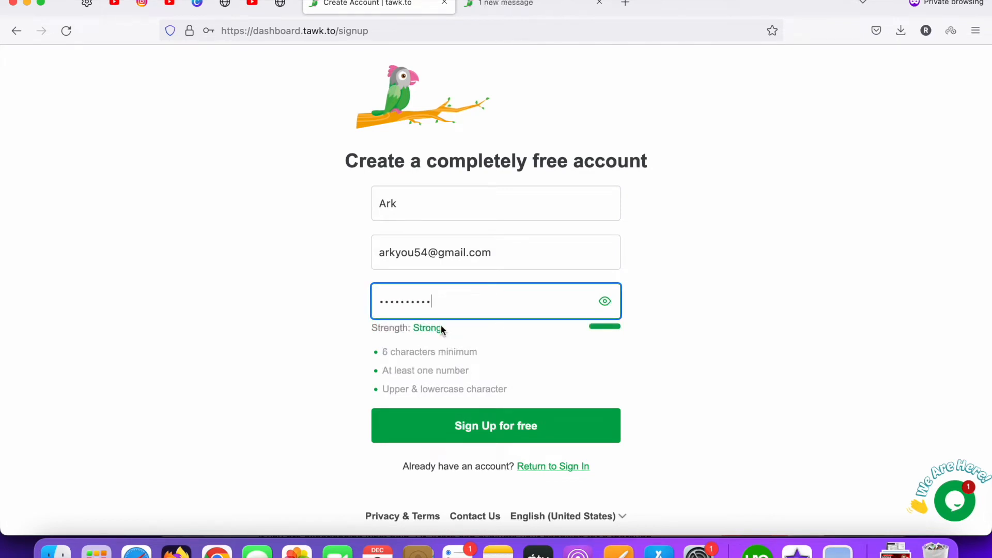
Create the account, name the property 'Demo Site' and paste the WordPress site's URL
click(477, 435)
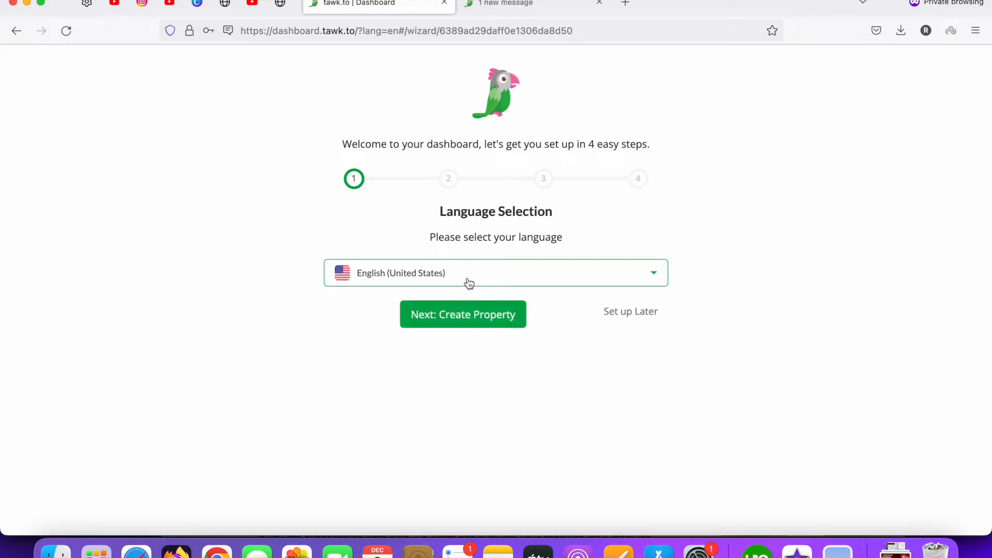
click(465, 321)
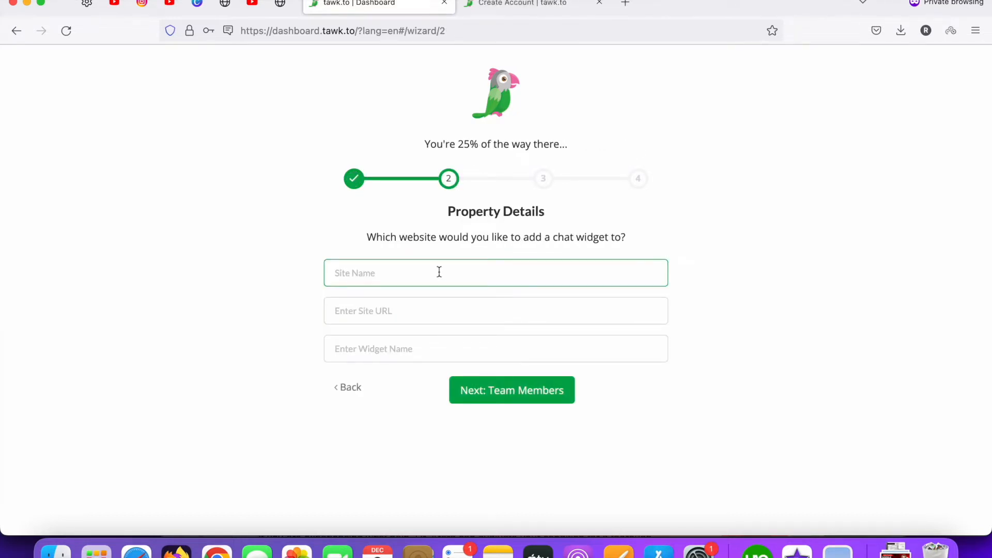
text(Demo Site)
click(395, 309)
click(284, 9)
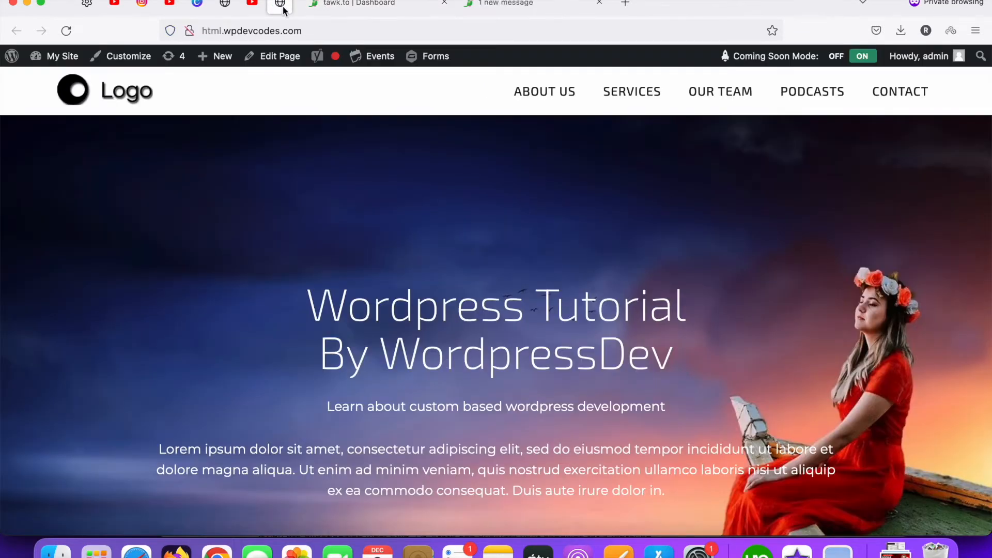
click(311, 24)
key(super+c)
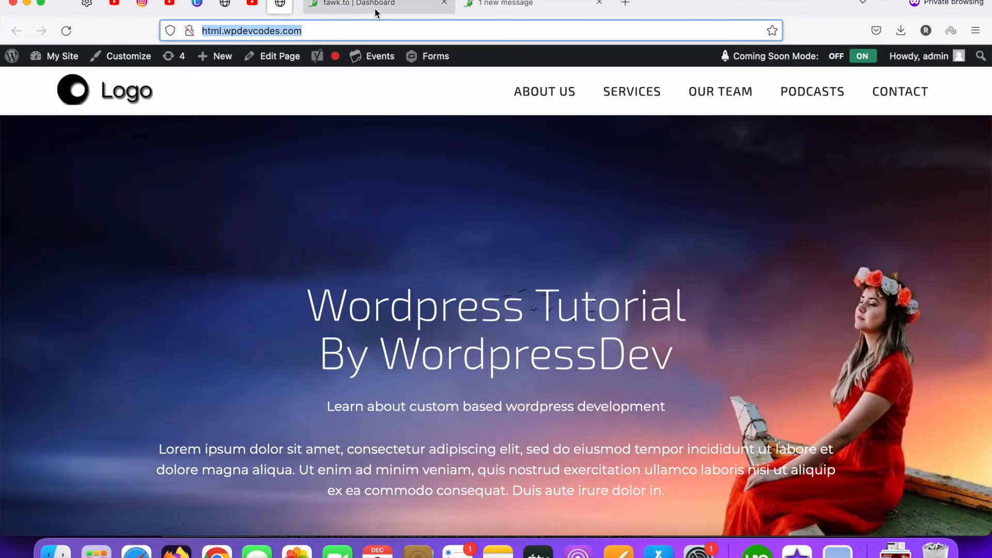
click(357, 4)
key(super+v)
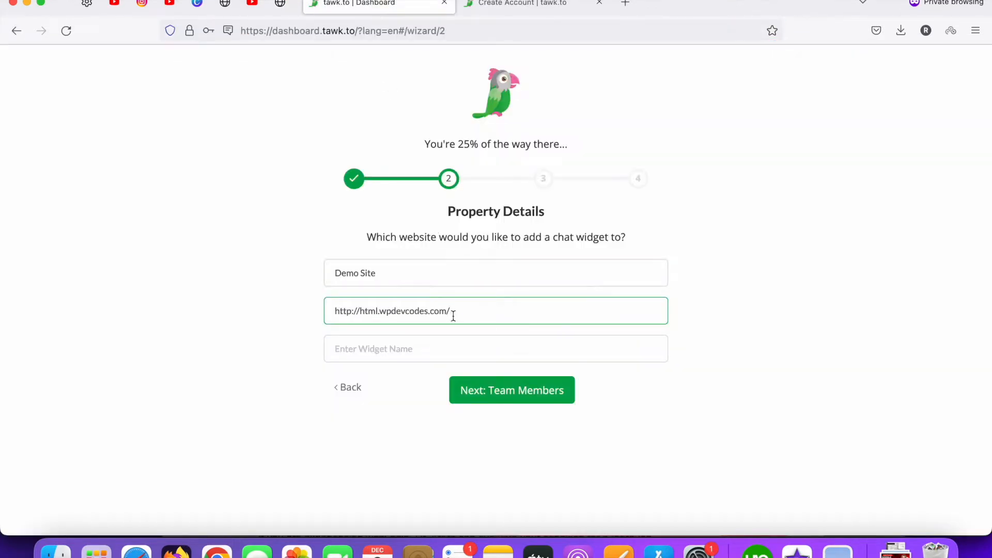
Name the widget 'Live Chat System' and continue to Team Members
click(406, 349)
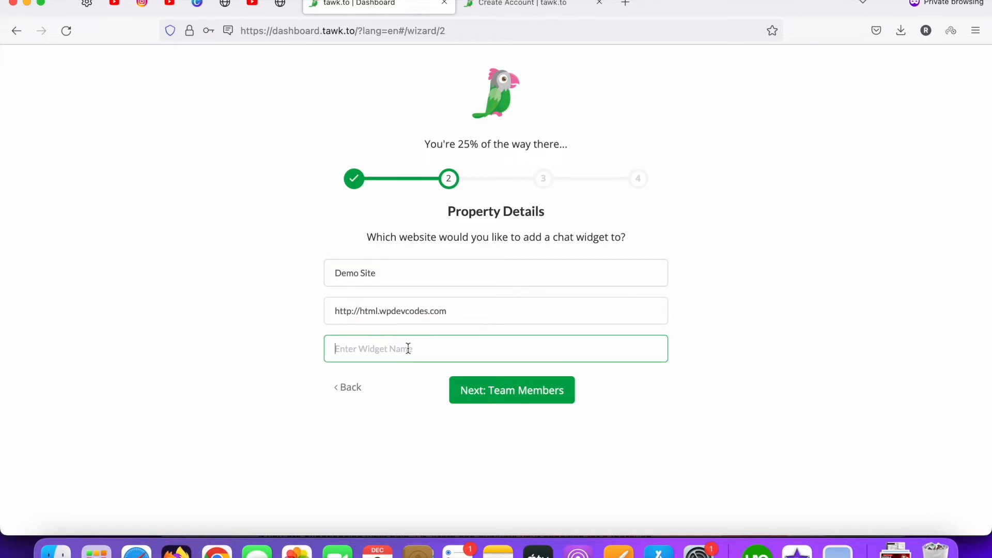
text(Live Ch)
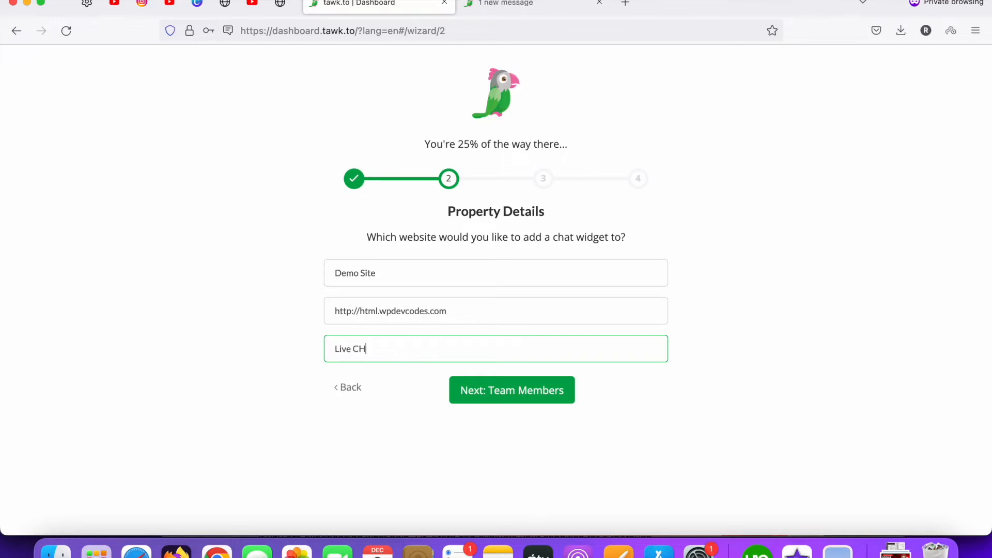
key(BackSpace)
text(har)
key(BackSpace)
key(BackSpace)
text(t System)
click(506, 396)
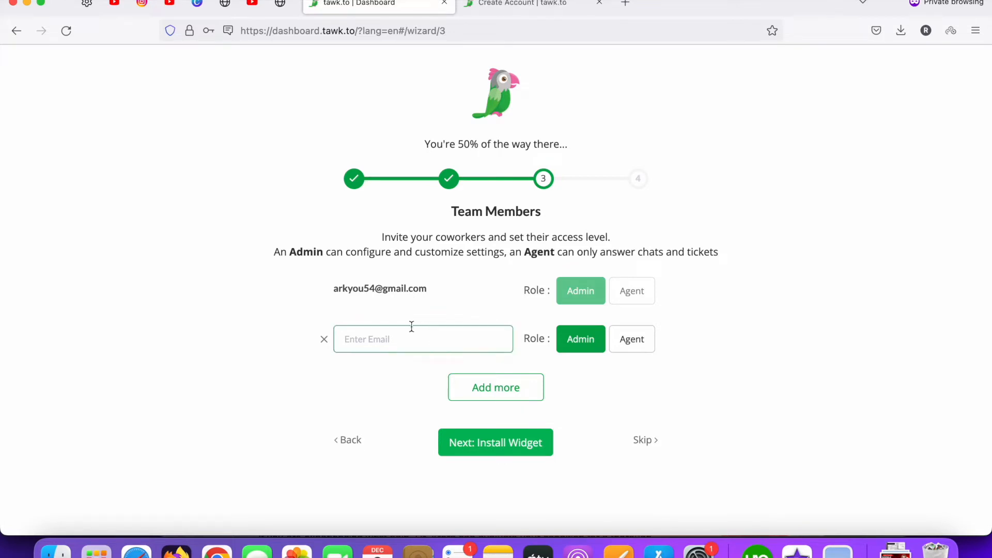
Skip the Team Members invite and copy the widget embed script to the clipboard
click(644, 443)
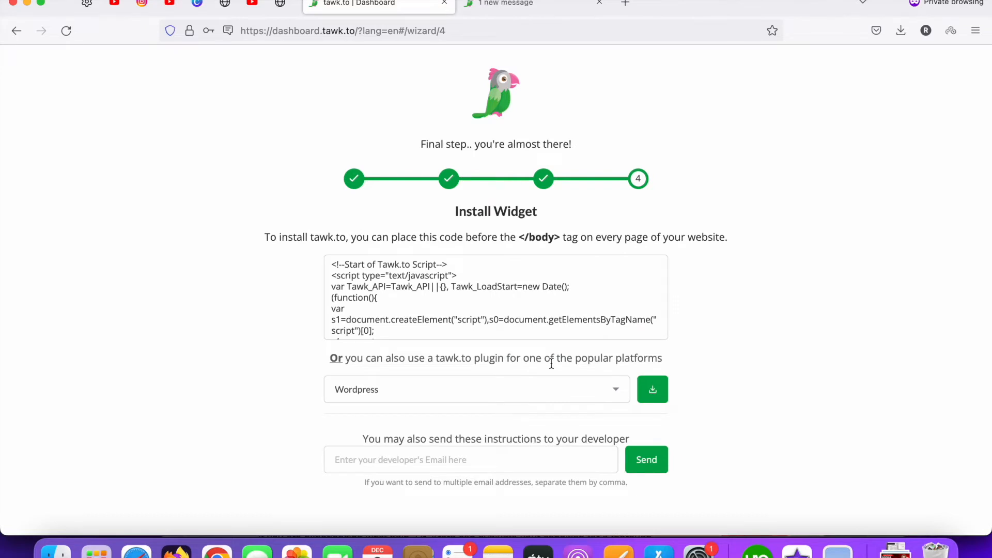
scroll(552, 364, down, 2)
mouse_move(541, 266)
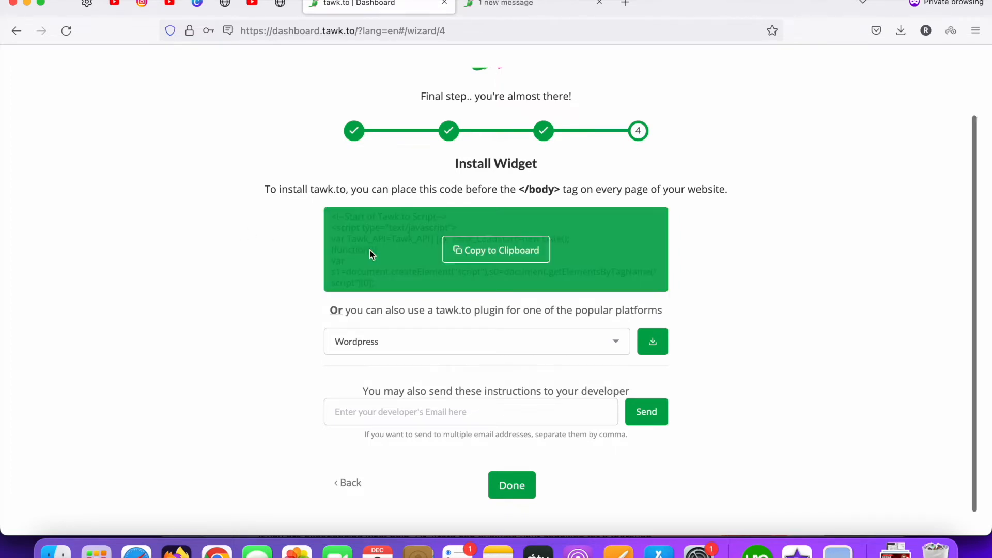
click(495, 253)
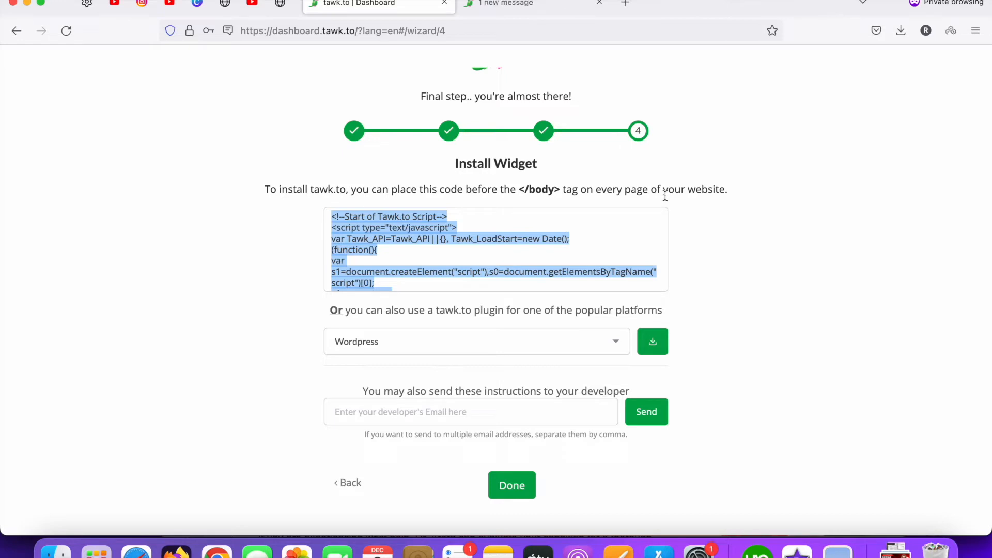
Load the WordPress admin Dashboard by trimming the edit-page address down to /wp-admin/
click(280, 4)
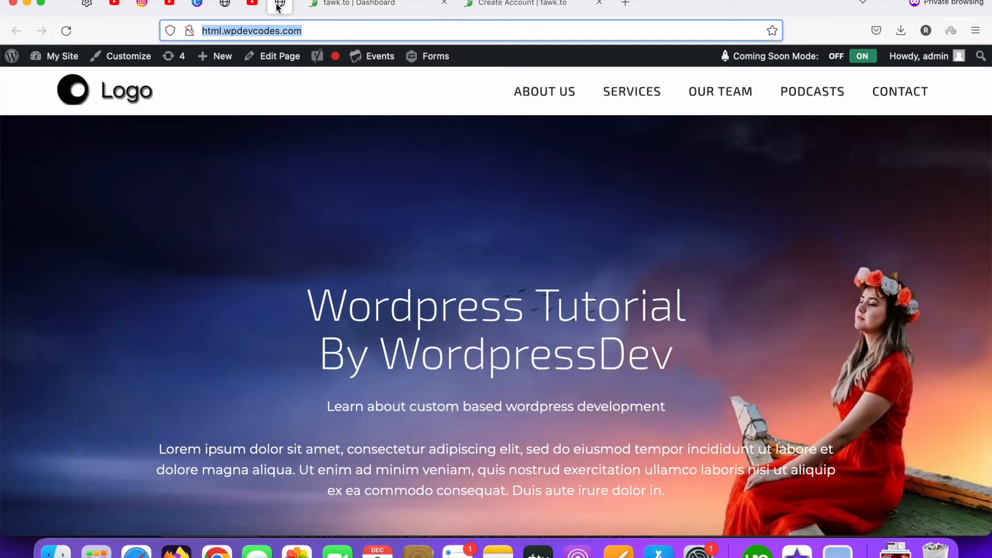
click(296, 59)
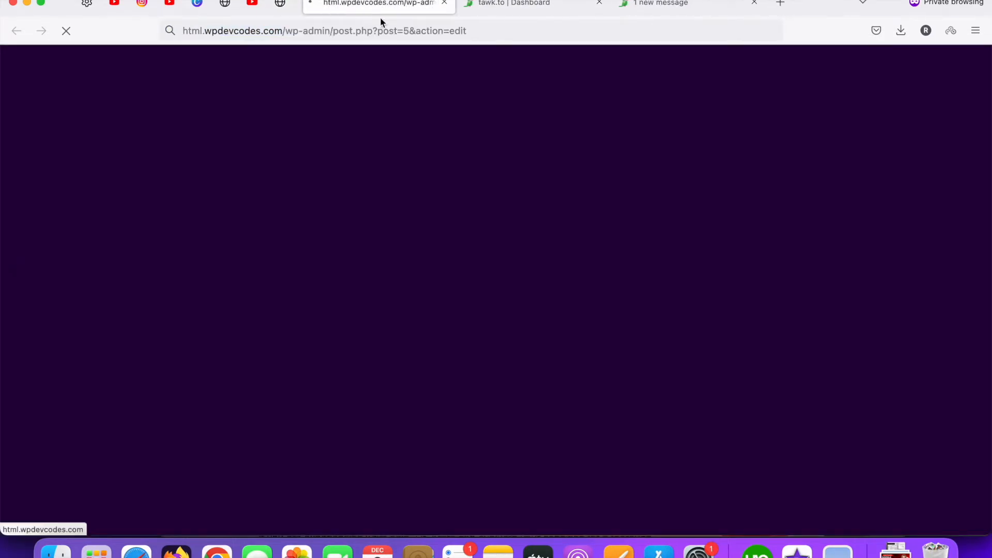
click(336, 31)
drag(333, 31, 512, 38)
key(BackSpace)
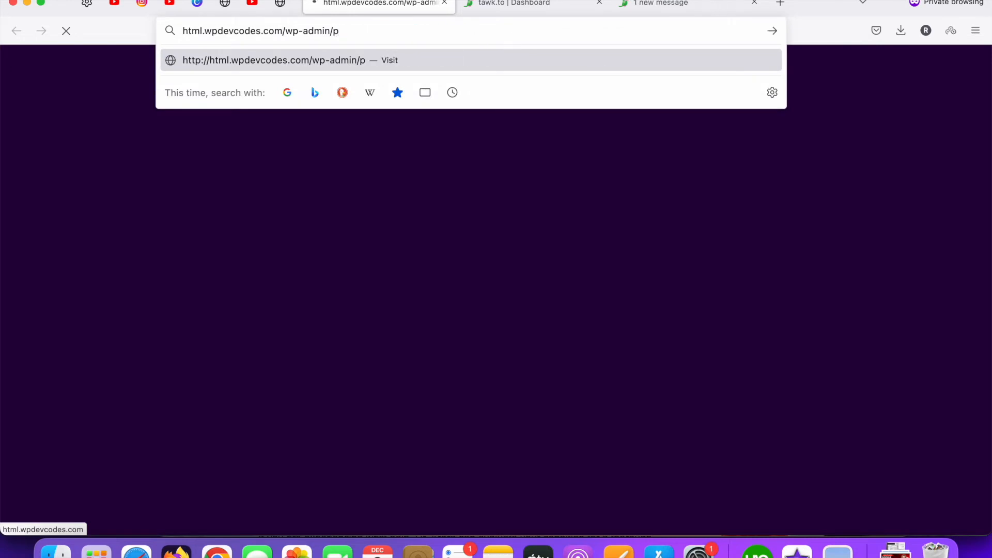
key(Return)
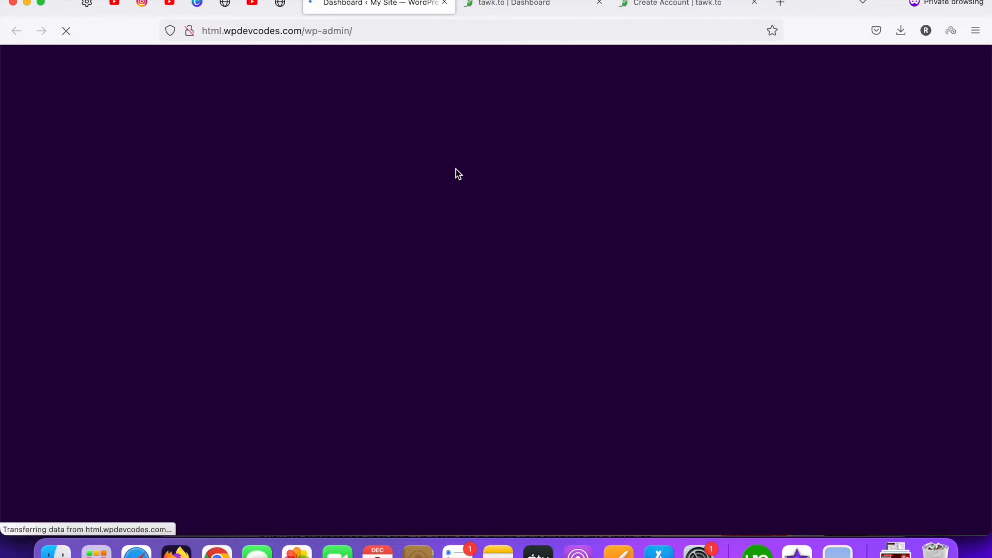
scroll(385, 219, down, 5)
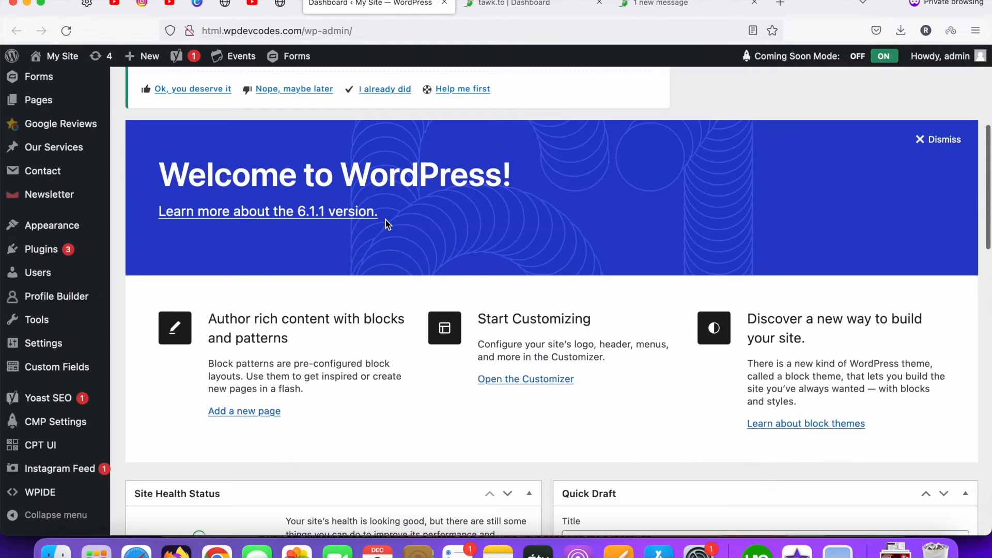
scroll(178, 263, down, 1)
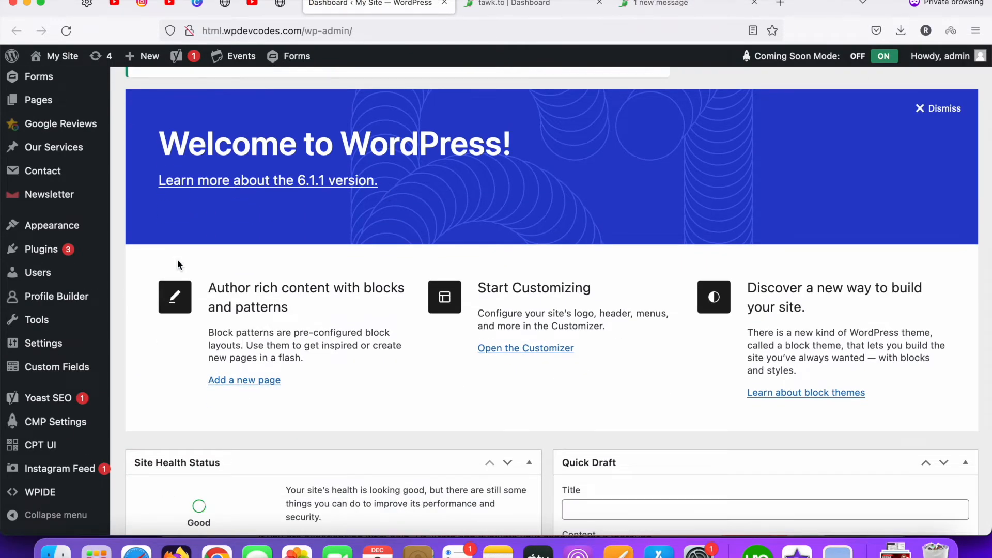
scroll(162, 359, down, 3)
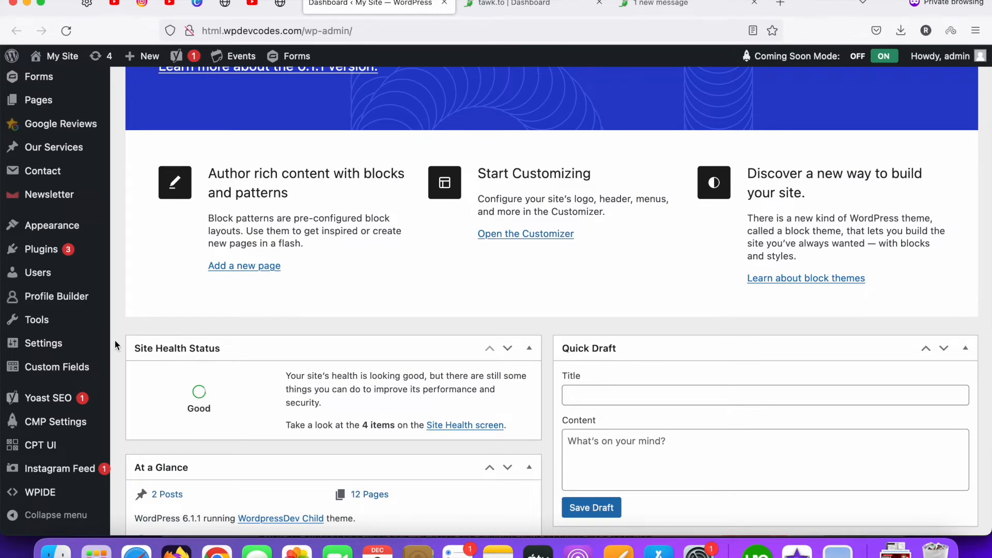
mouse_move(60, 244)
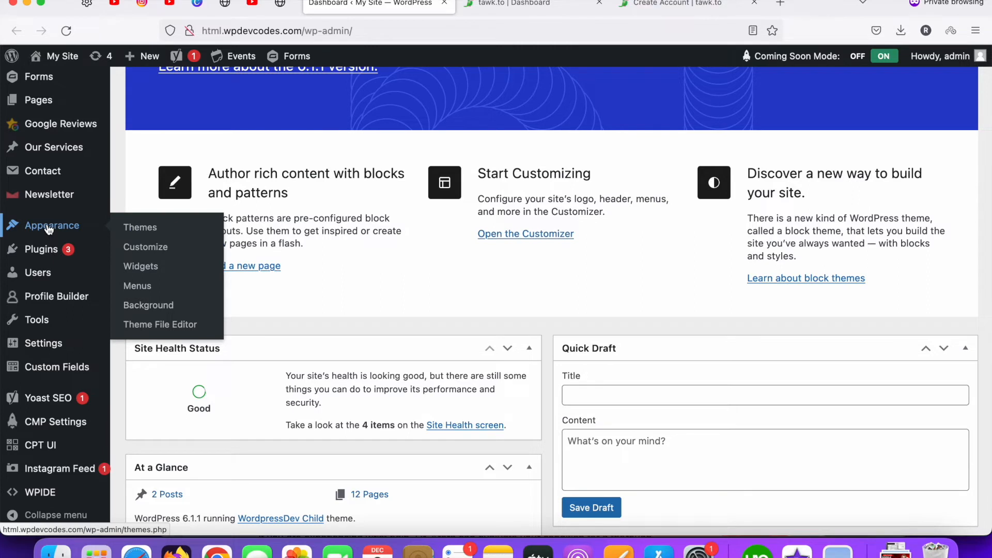
Open the Theme File Editor in a new tab and select the Theme Header (header.php)
right_click(154, 326)
click(190, 332)
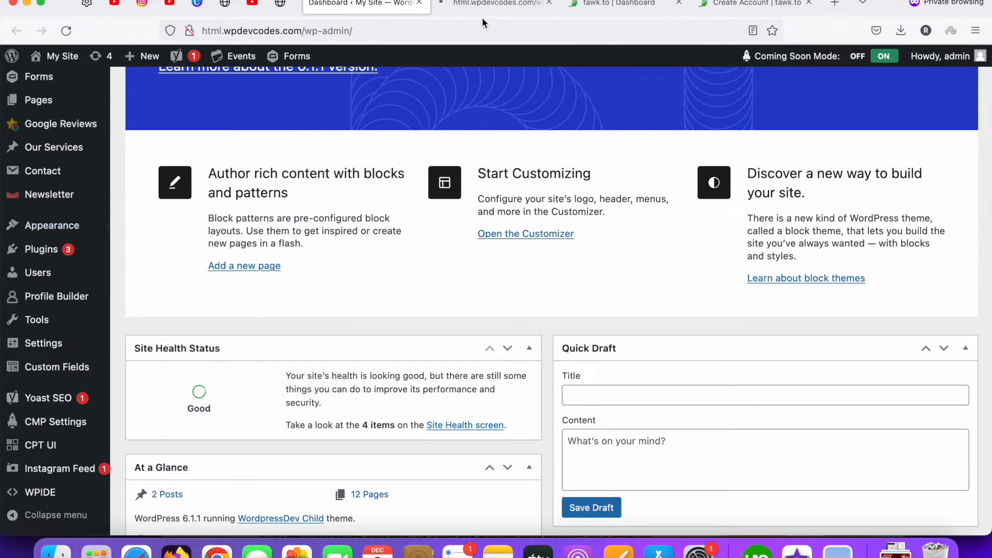
click(484, 14)
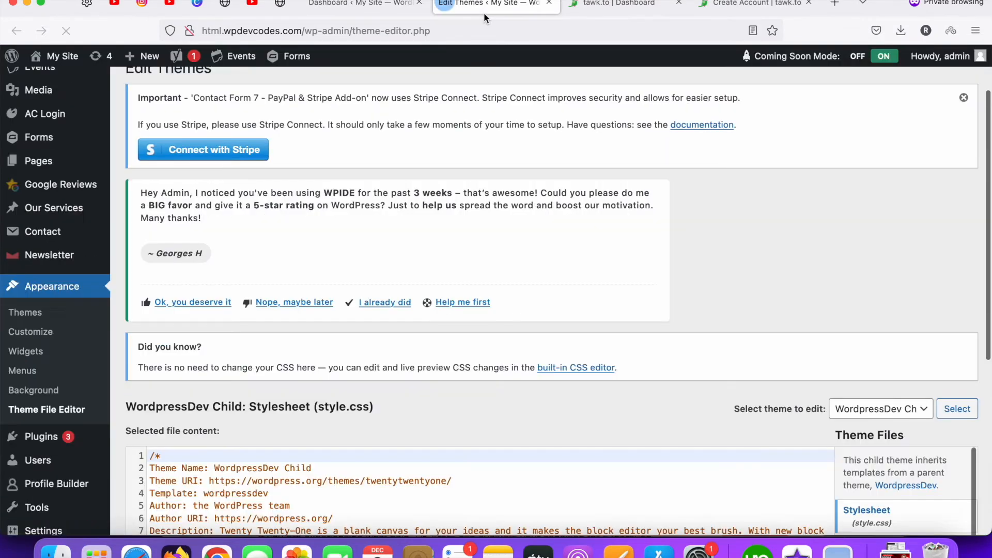
scroll(454, 207, down, 4)
scroll(917, 408, down, 2)
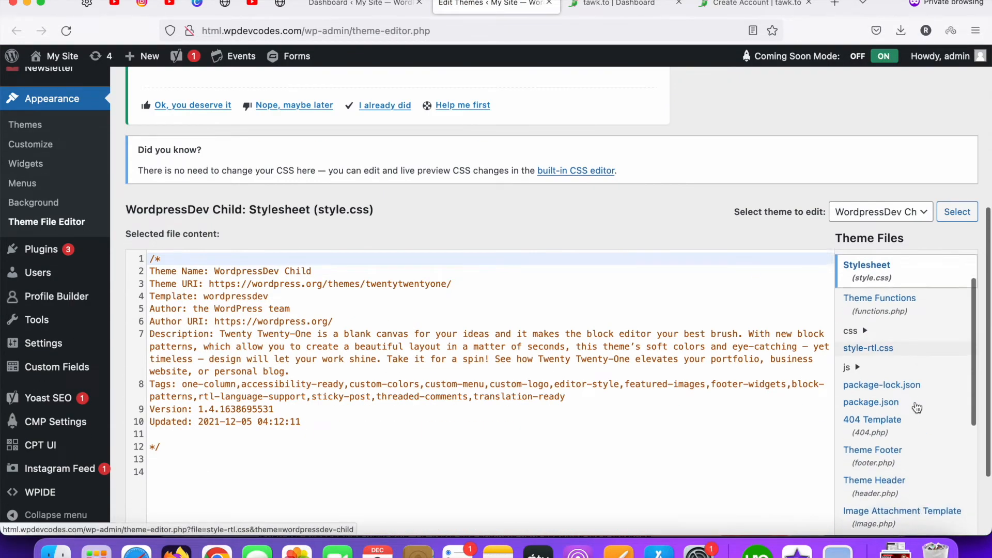
click(898, 453)
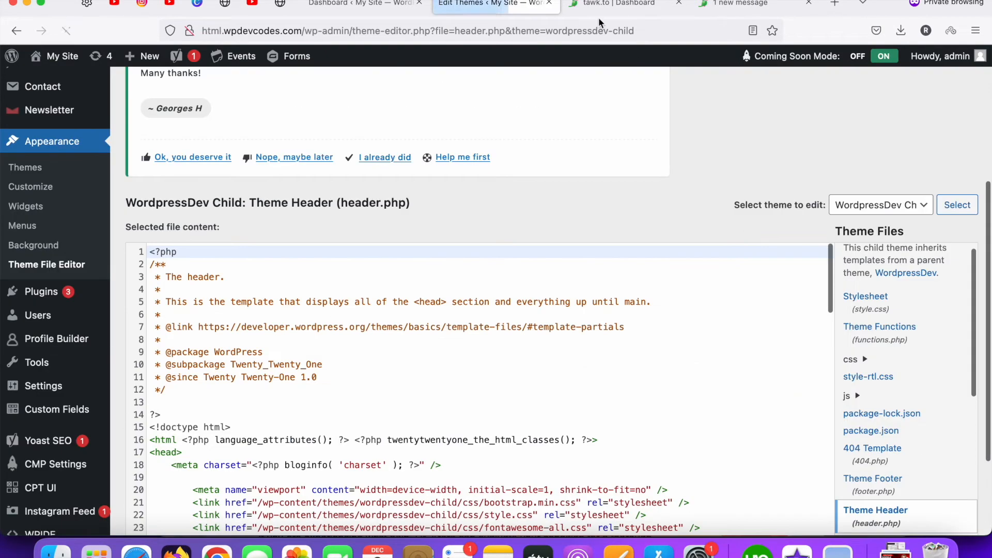
Locate the opening body section and place the cursor after line 50 in header.php
click(595, 4)
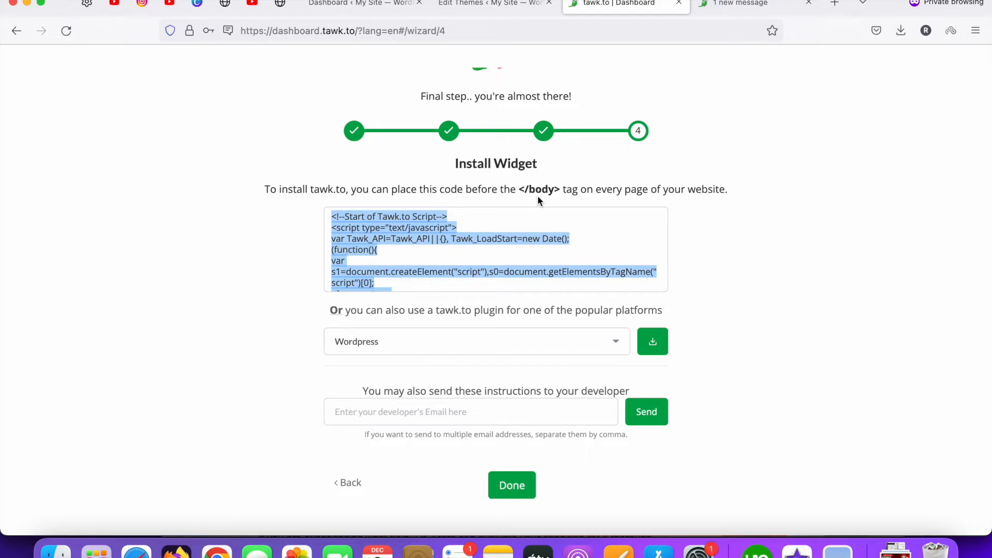
click(480, 11)
scroll(334, 223, down, 10)
scroll(300, 269, down, 5)
scroll(263, 260, up, 1)
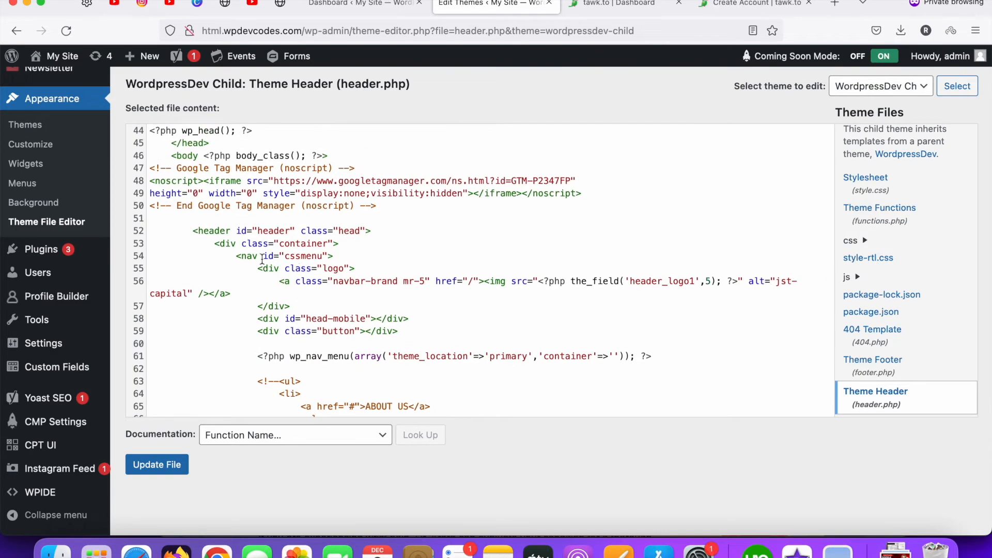
scroll(262, 259, down, 5)
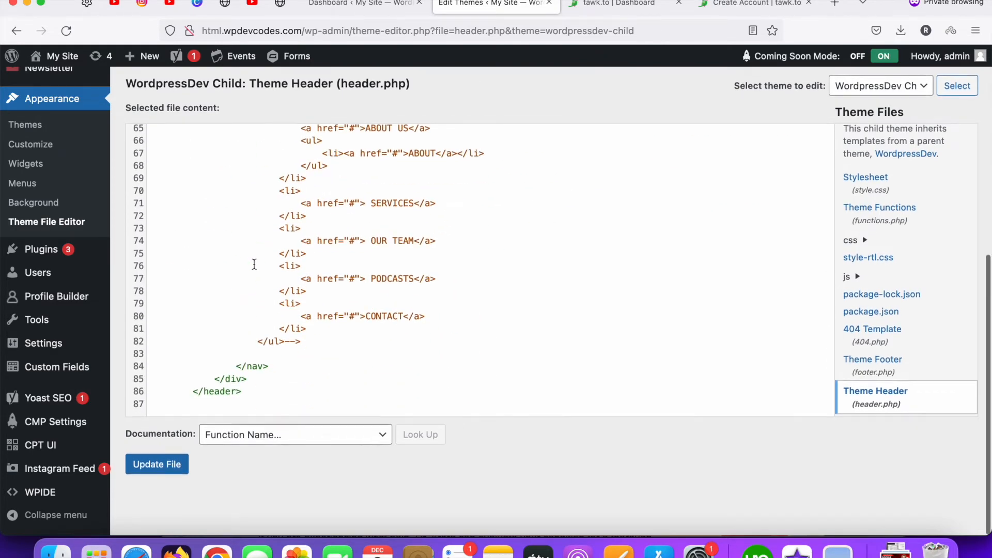
scroll(253, 264, up, 6)
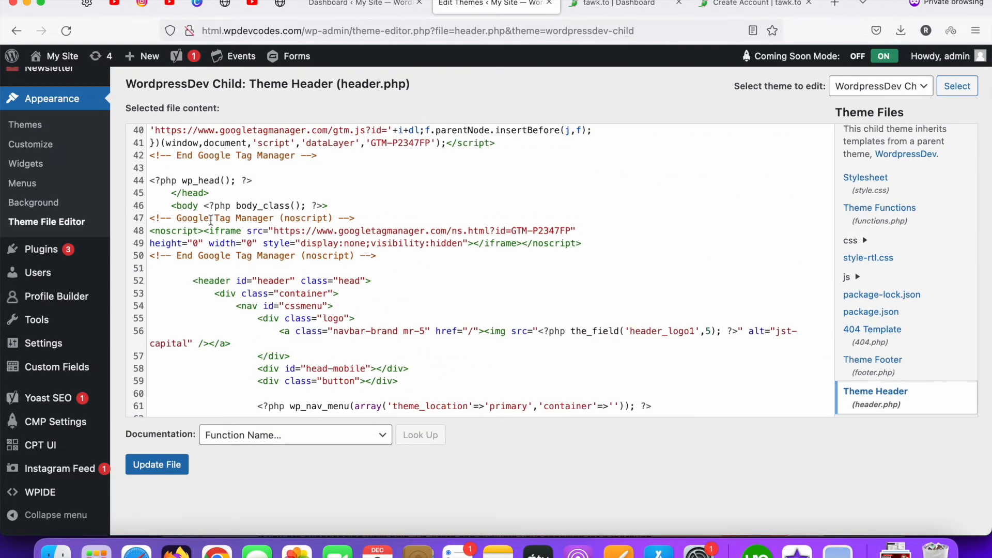
drag(169, 206, 330, 207)
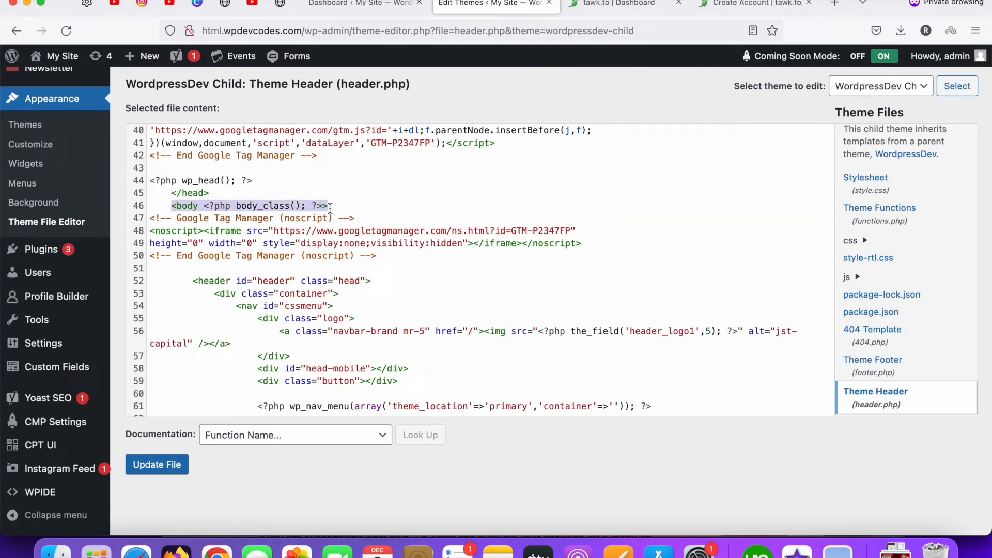
click(386, 255)
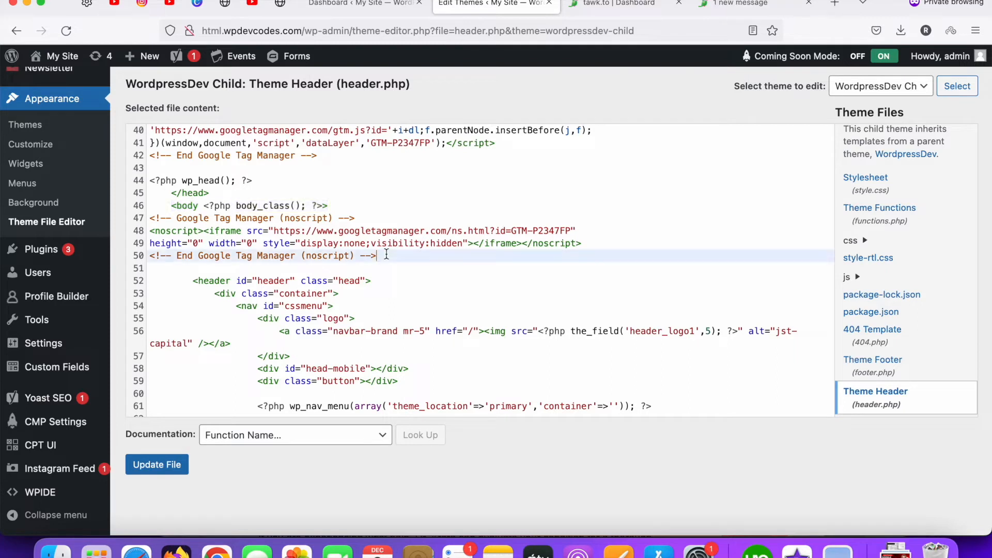
Paste the tawk.to script after line 50 and save header.php with Update File
key(Return)
key(Return)
text(<!--Start of Tawk.to Script--> <script type="text/javascript"> var Tawk_API=Tawk_API||{}, Tawk_LoadStart=new Date(); (function(){ var s1=document.createElement("script"),s0=document.getElementsByTagName("script")[0]; s1.async=true; s1.src='https://embed.tawk.to/6389ad5db0d6371309d23fb8/1gj8sqdsg'; s1.charset='UTF-8'; s1.setAttribute('crossorigin','*'); s0.parentNode.insertBefore(s1,s0); })(); </script> <!--End of Tawk.to Script-->)
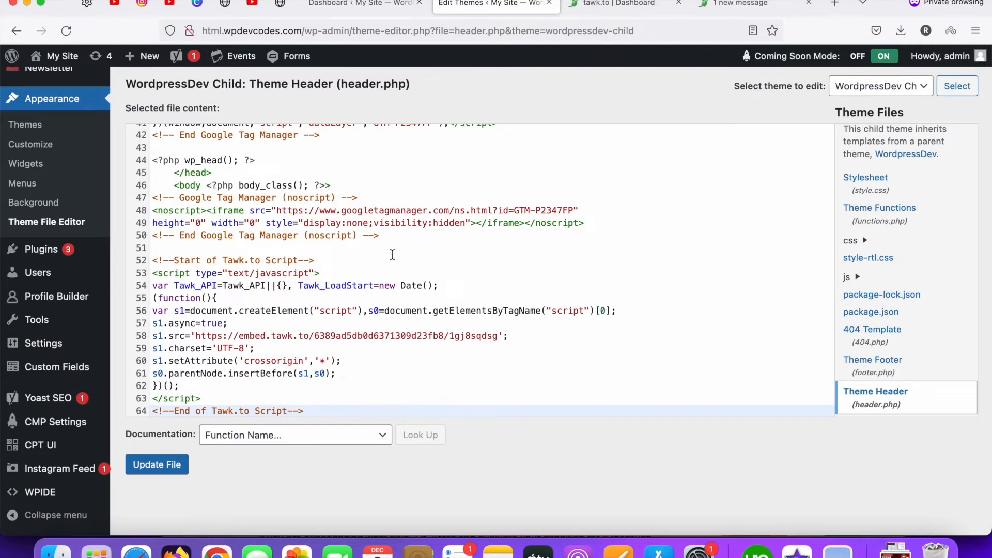
scroll(393, 255, down, 2)
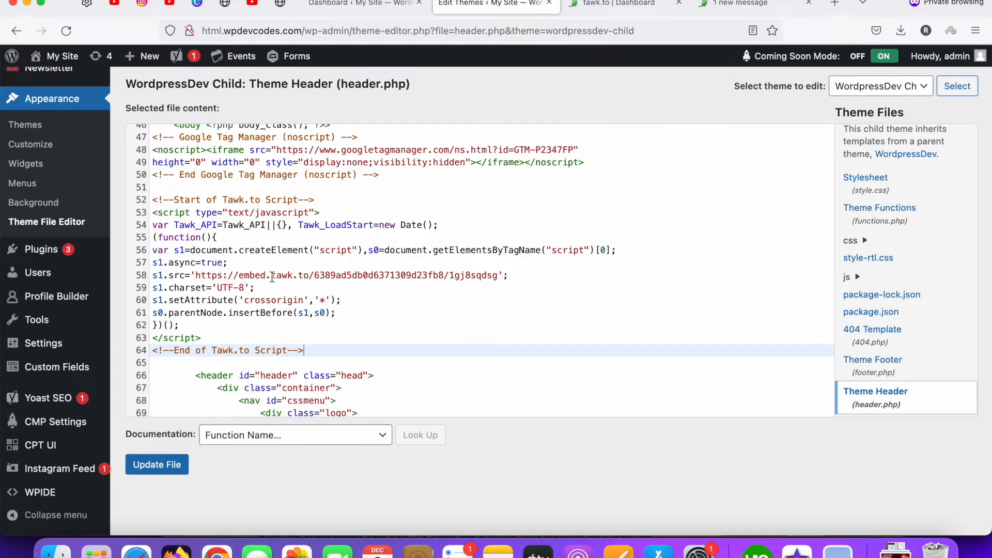
click(155, 468)
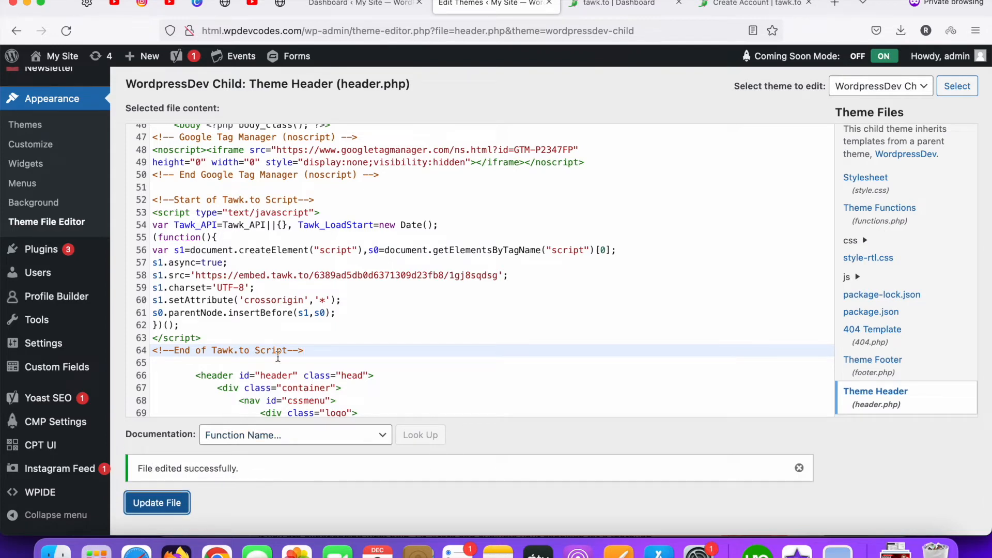
click(620, 4)
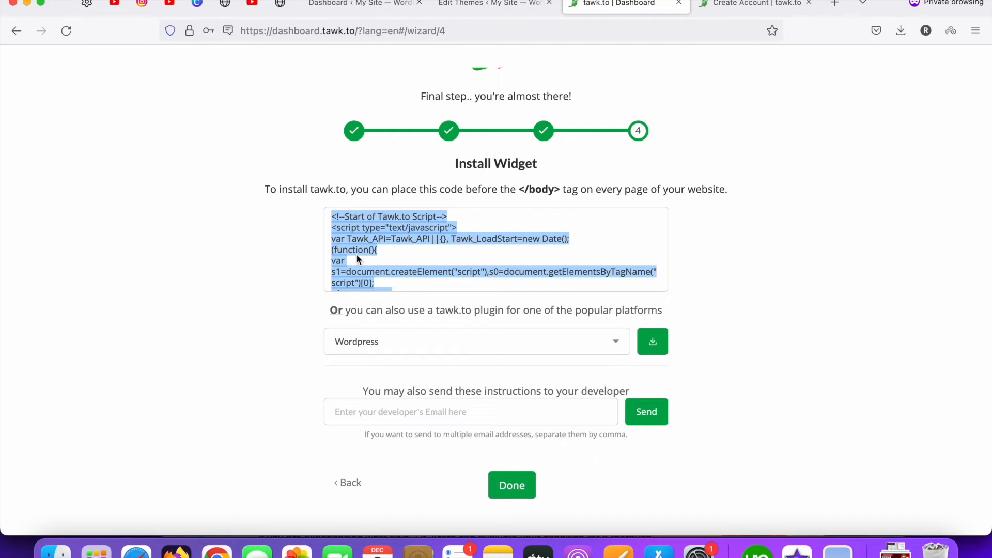
Finish the tawk.to setup wizard with Done and view the live site from WordPress's My Site menu
click(518, 495)
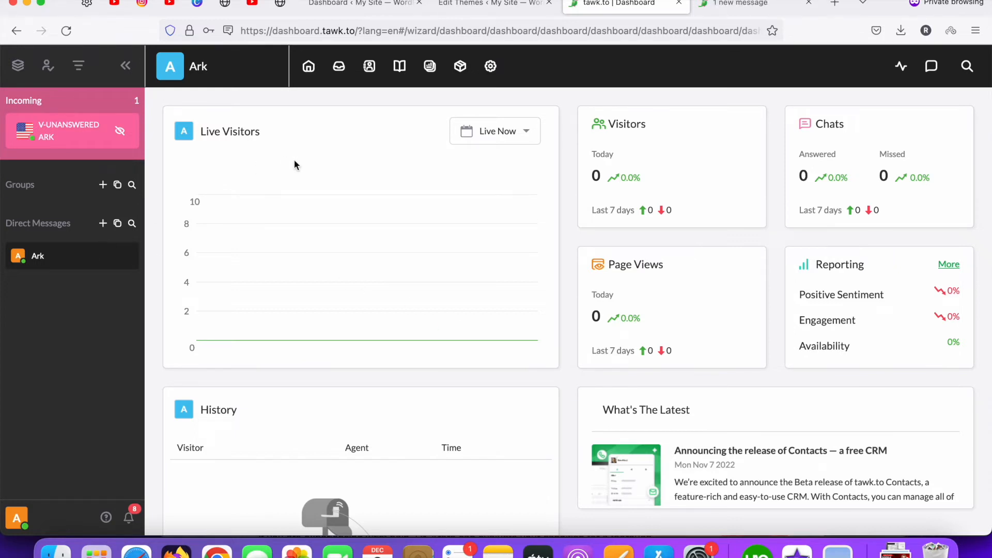
click(355, 9)
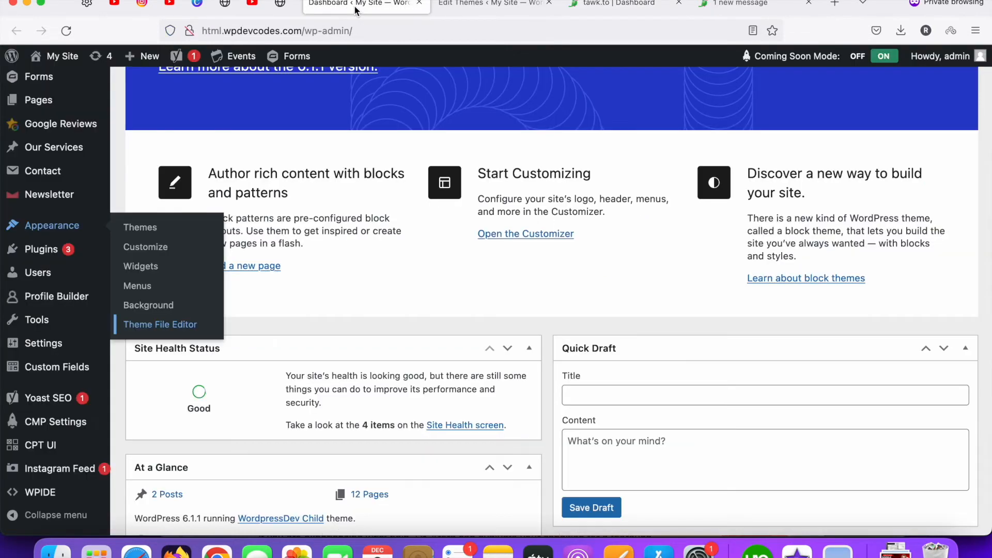
mouse_move(61, 56)
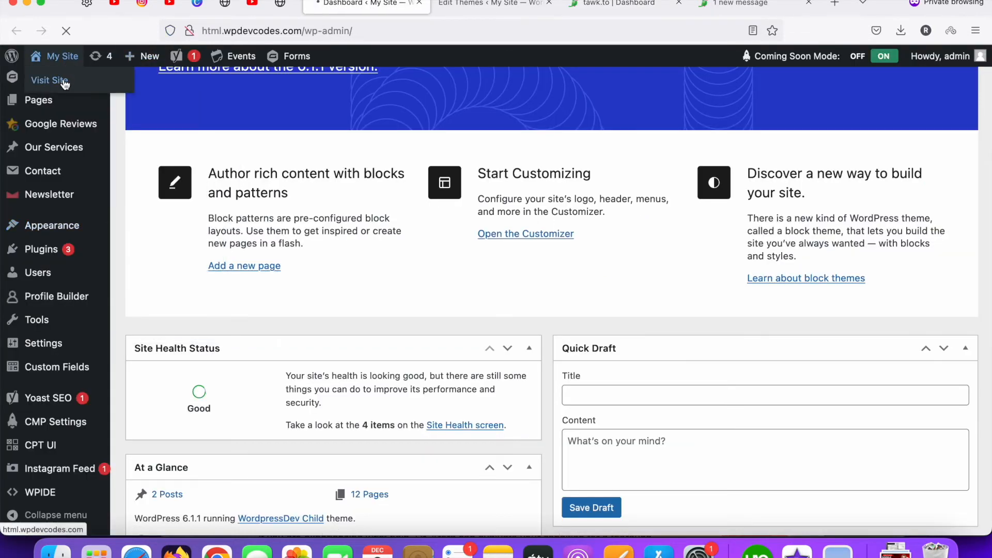
click(64, 82)
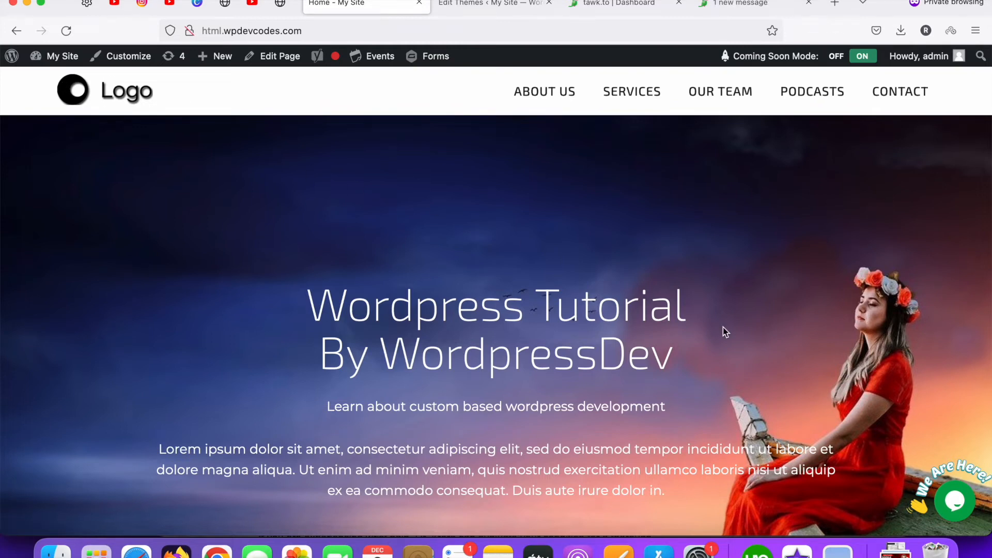
Open the site's chat widget, start a new conversation and send 'Hi' and 'Hello how are you?'
mouse_move(968, 456)
click(955, 510)
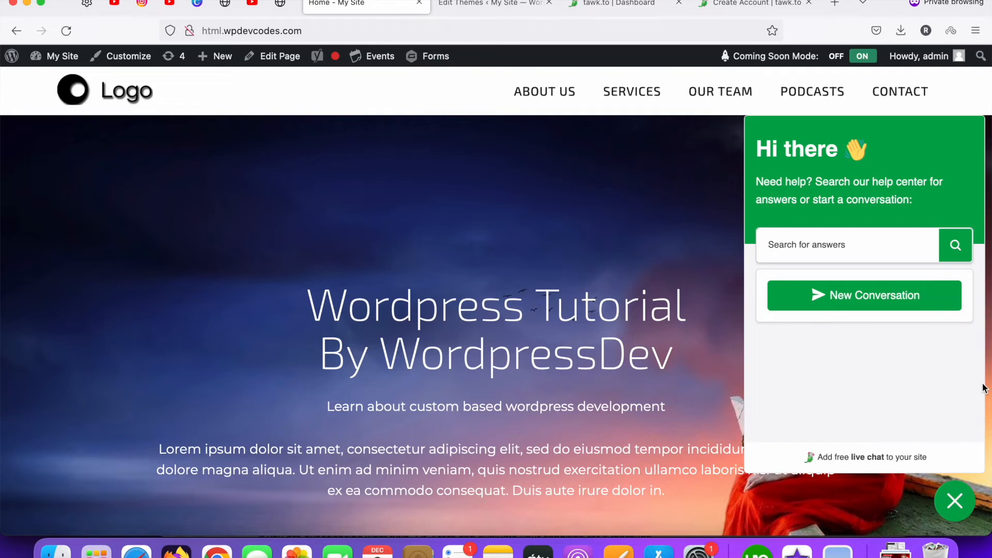
click(830, 299)
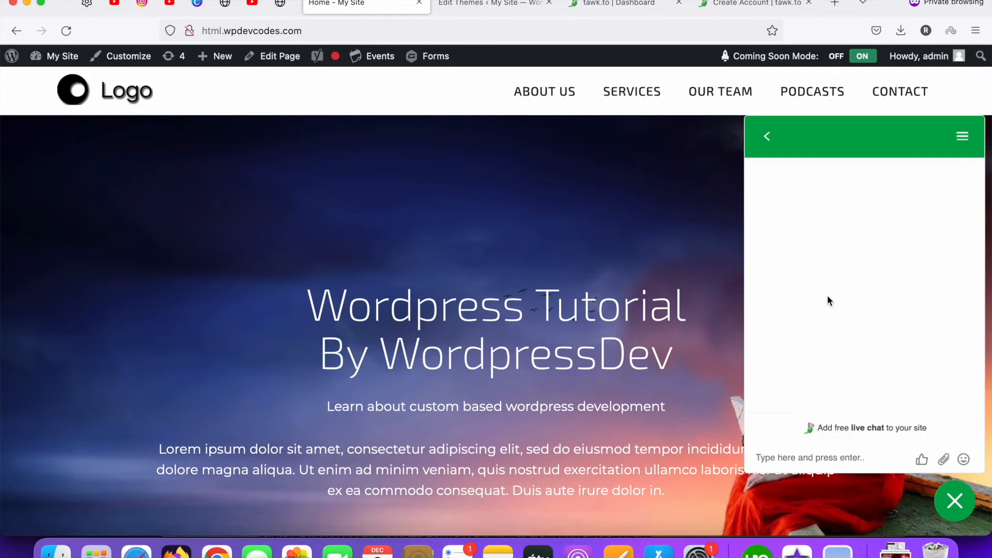
click(804, 459)
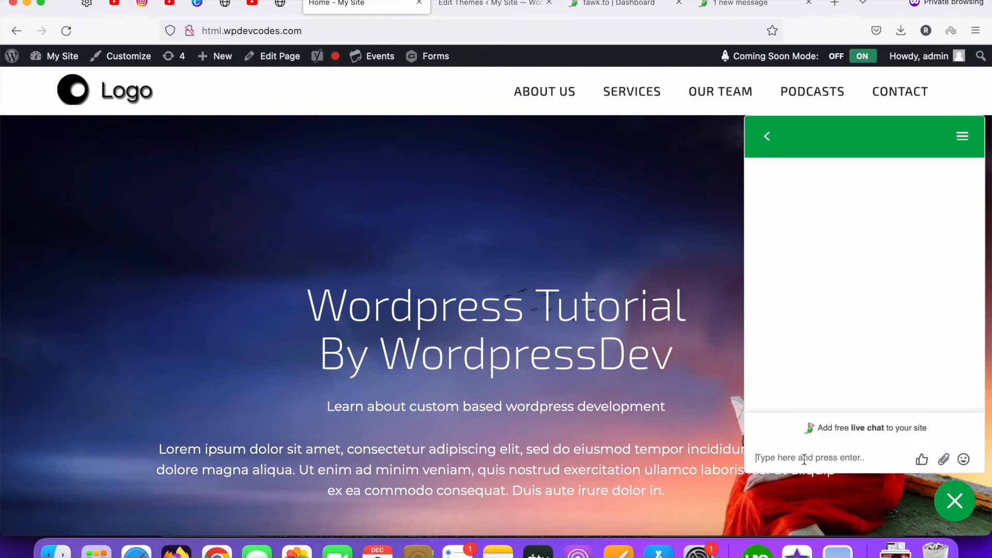
text(Hi)
key(Return)
text(Hello how)
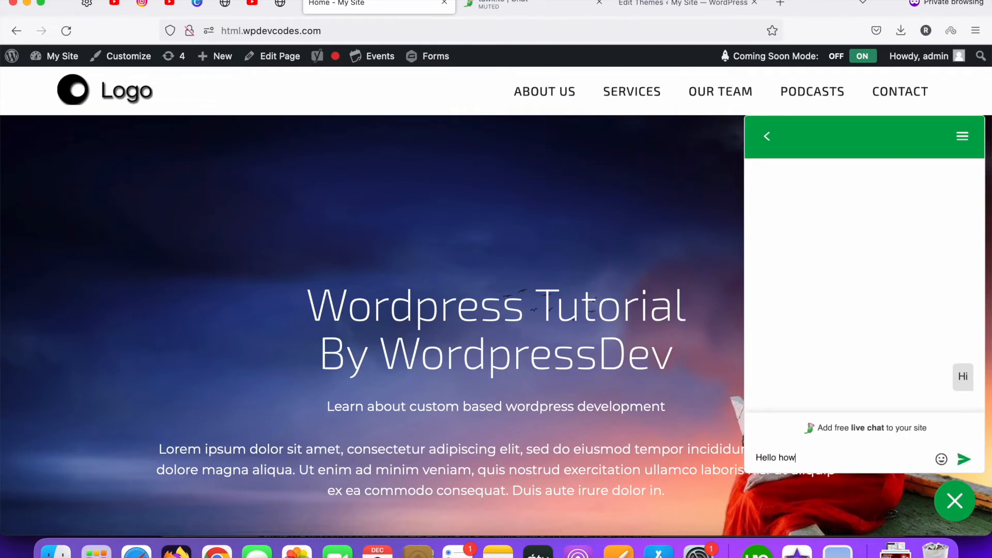
text(are you?)
key(Return)
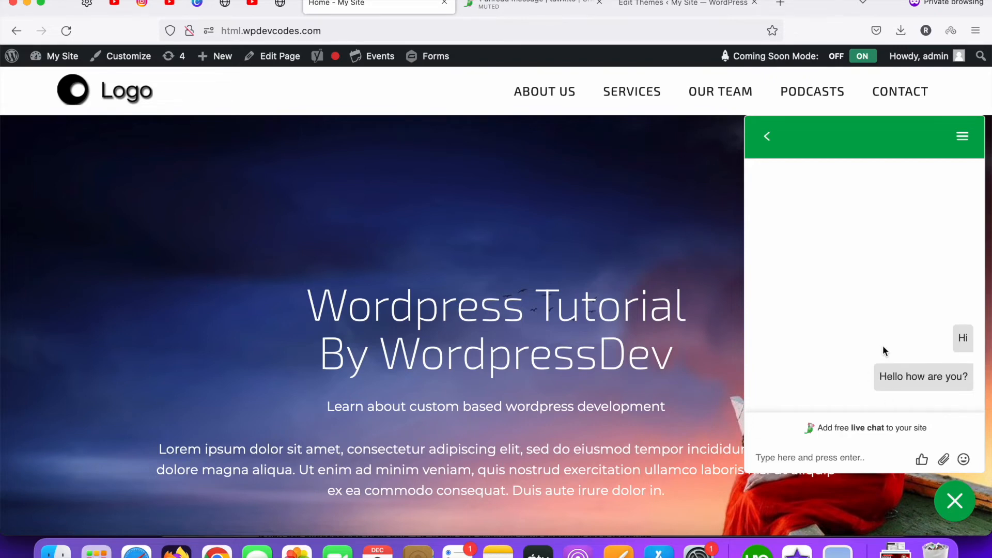
Open the pending Demo Site chat and post the whisper note 'Hello welcome to our website'
click(506, 7)
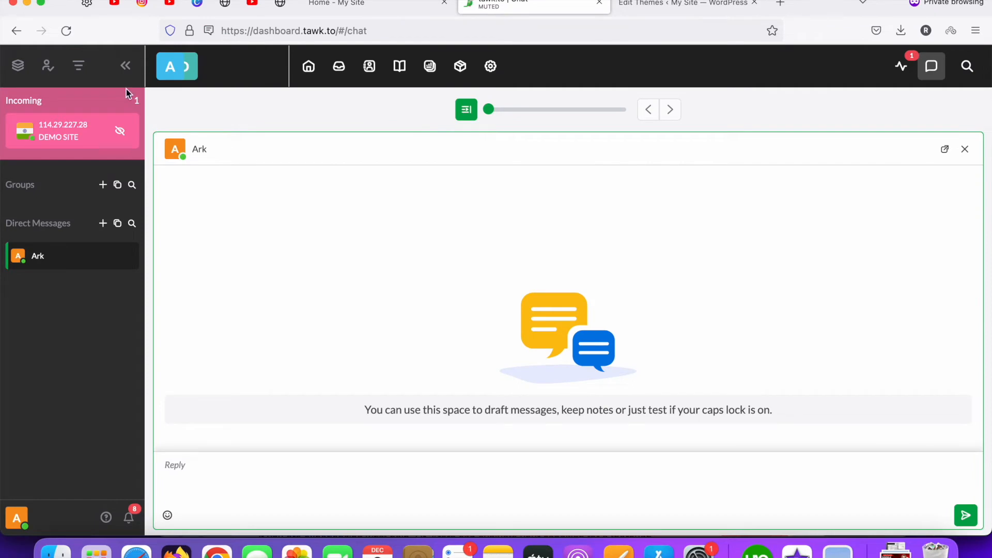
click(19, 70)
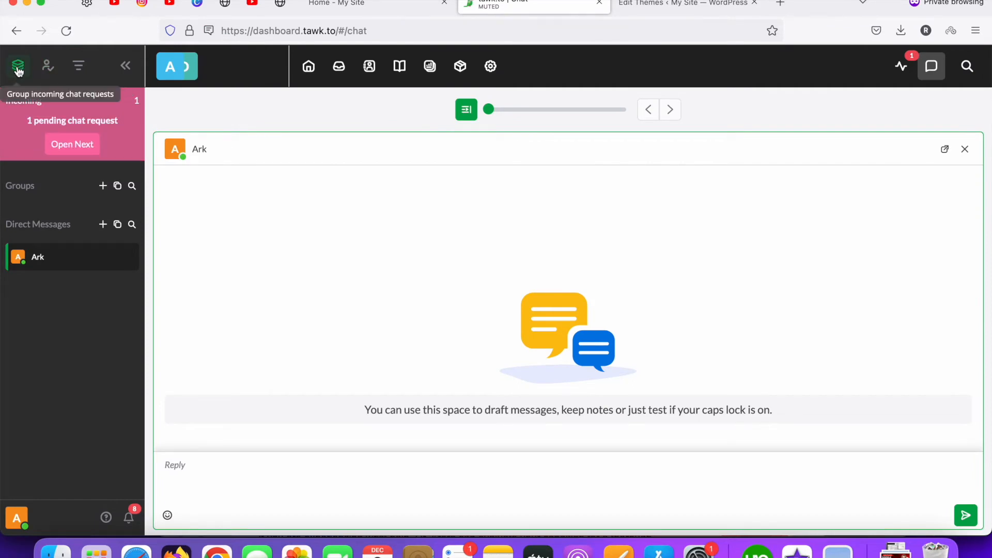
click(69, 149)
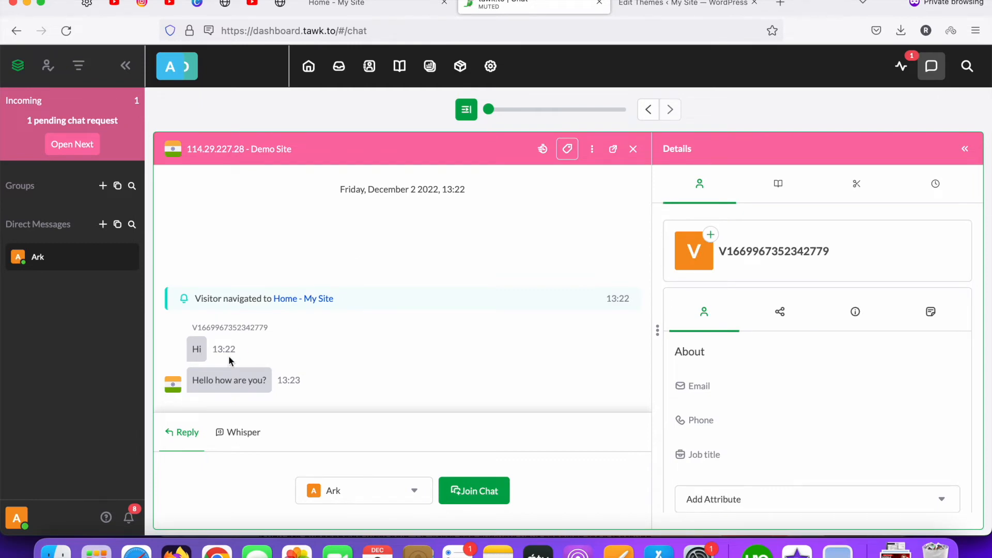
click(361, 9)
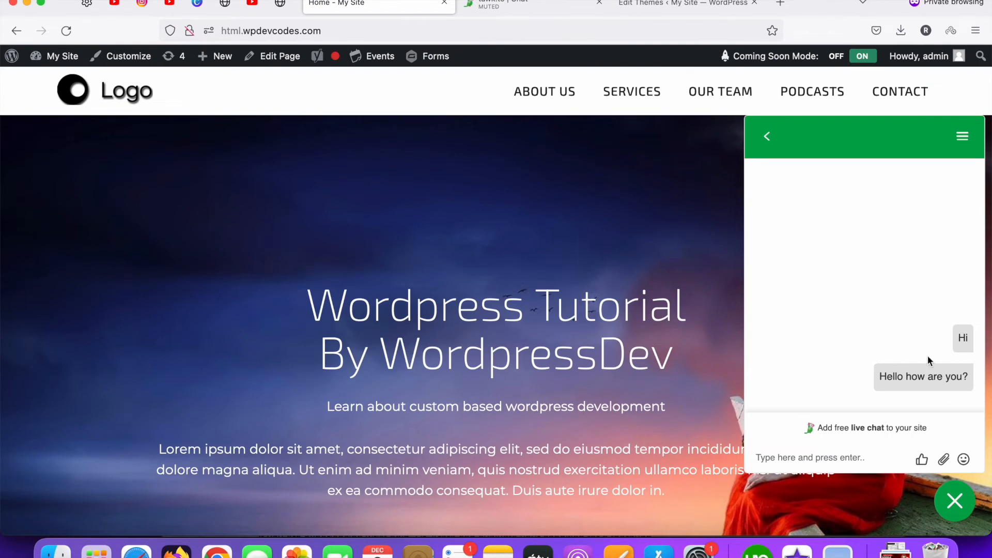
click(547, 15)
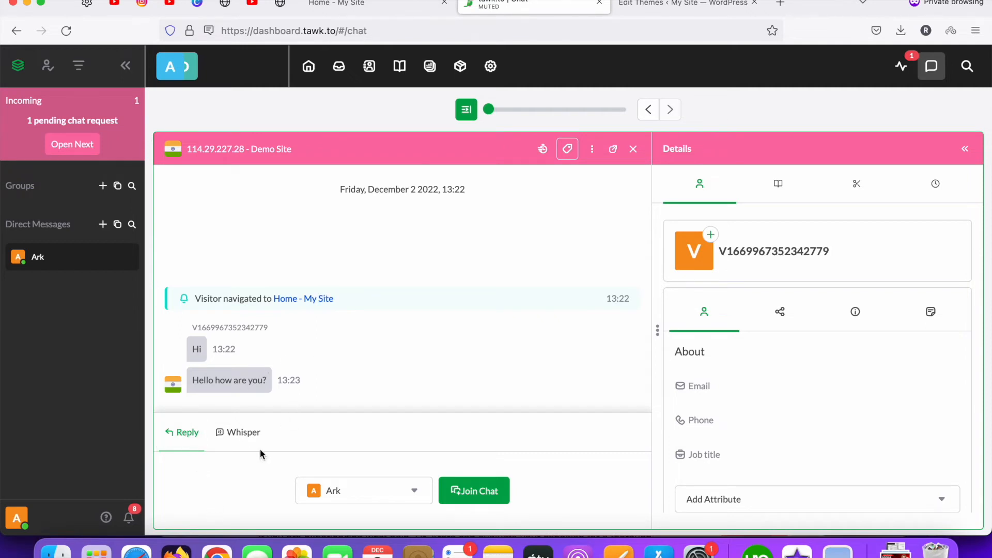
click(233, 434)
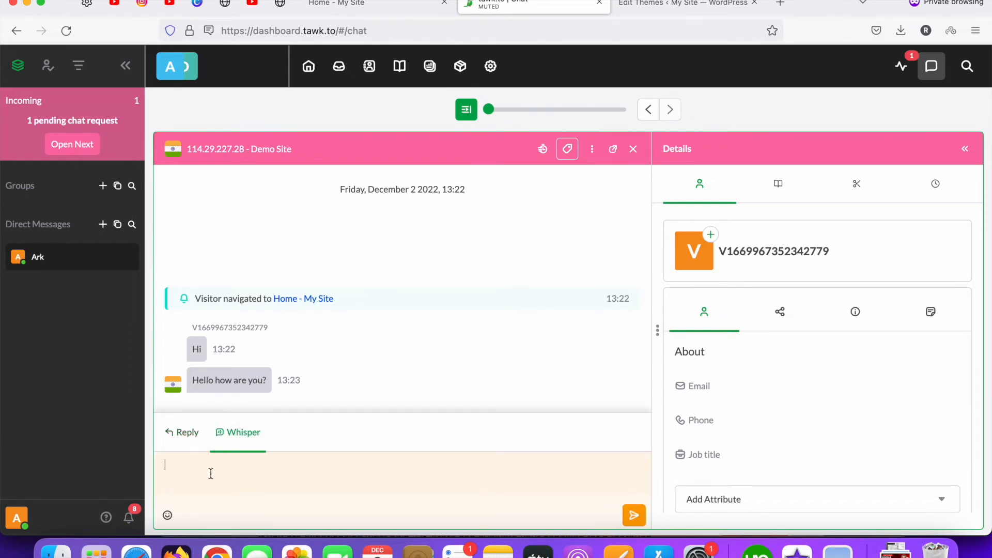
text(Hello)
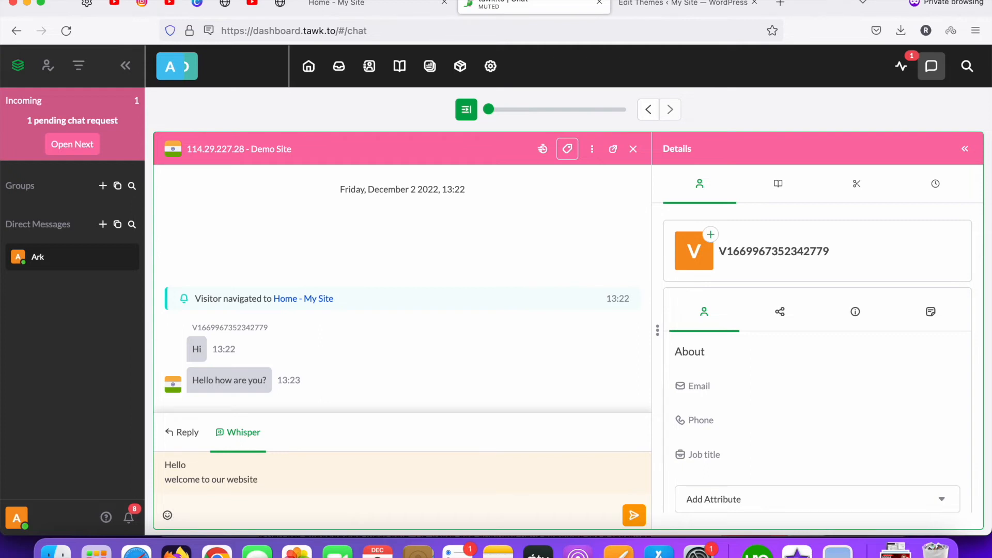
click(634, 516)
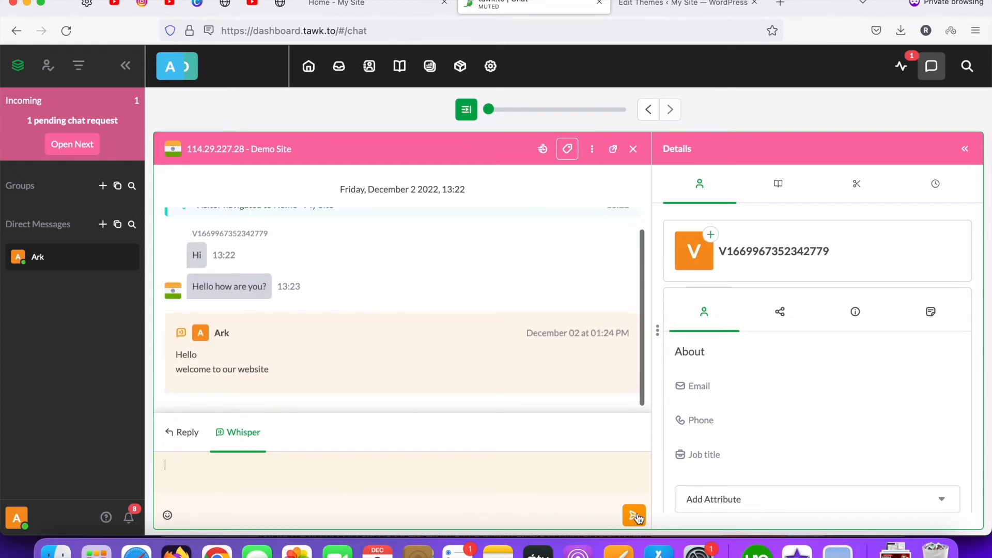
click(371, 5)
Switch to the Reply tab and join the visitor's chat as the agent
scroll(714, 325, down, 10)
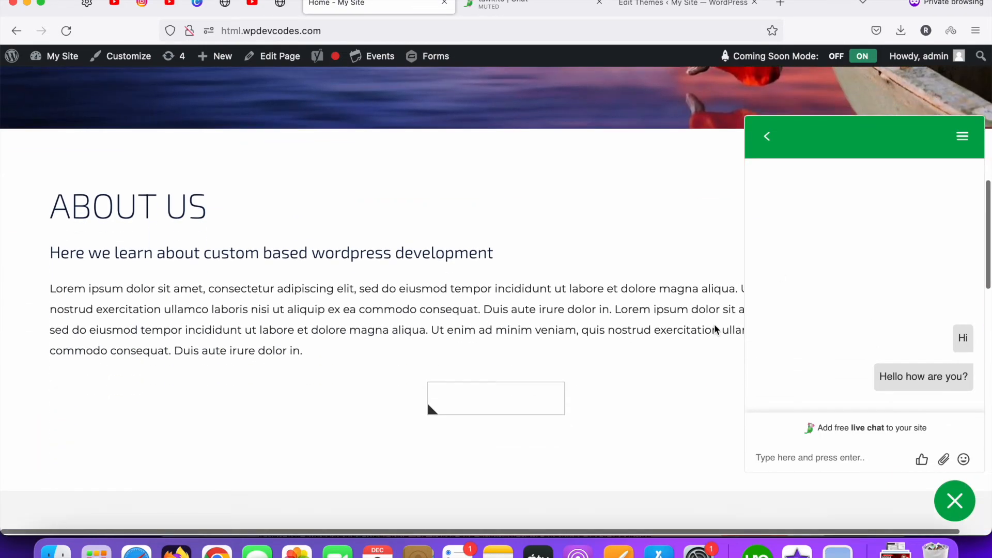
scroll(786, 331, up, 6)
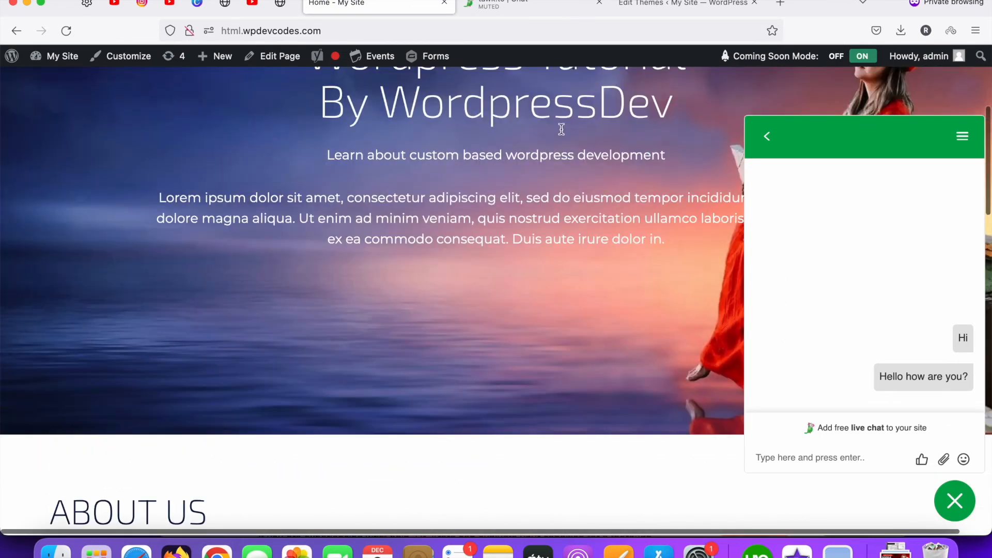
click(514, 7)
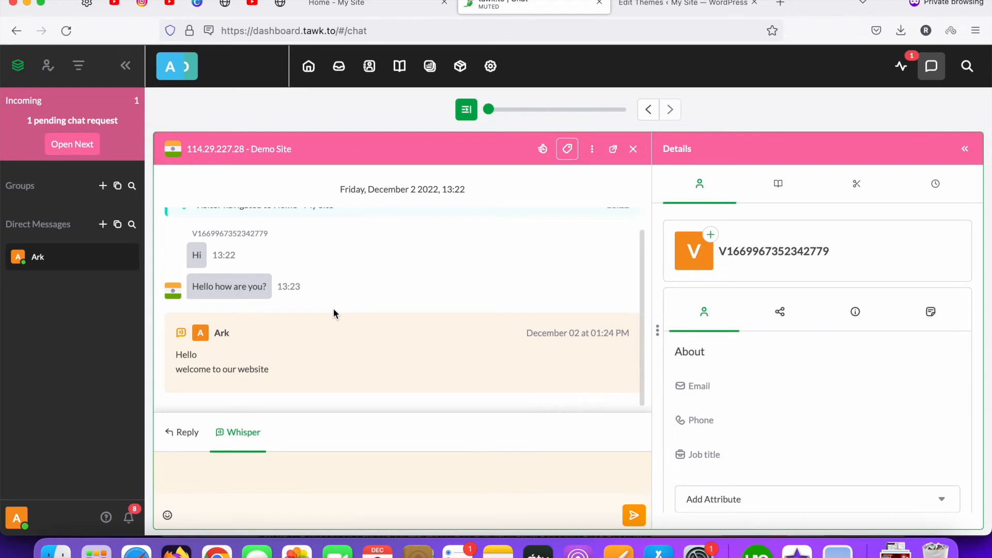
click(183, 434)
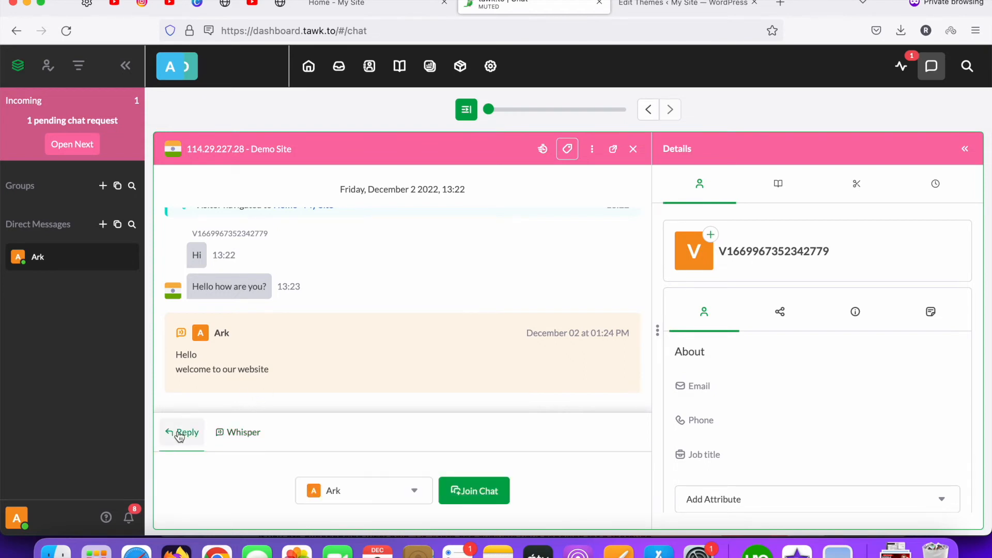
click(397, 495)
click(395, 491)
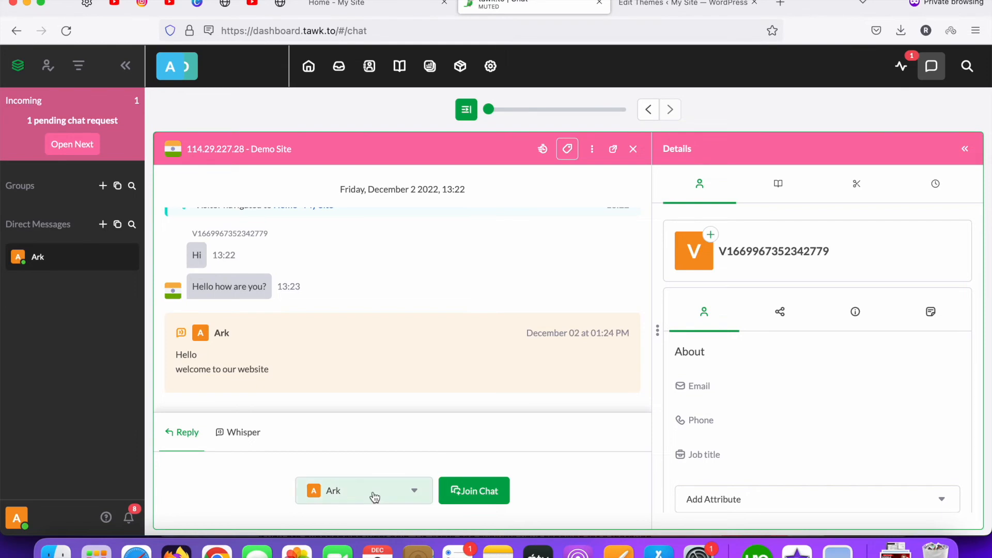
click(455, 491)
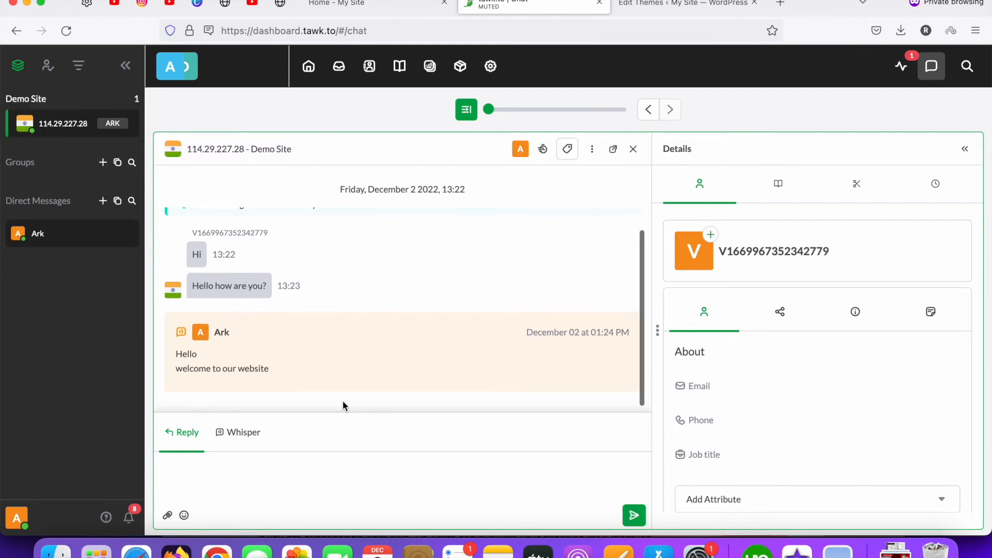
click(373, 7)
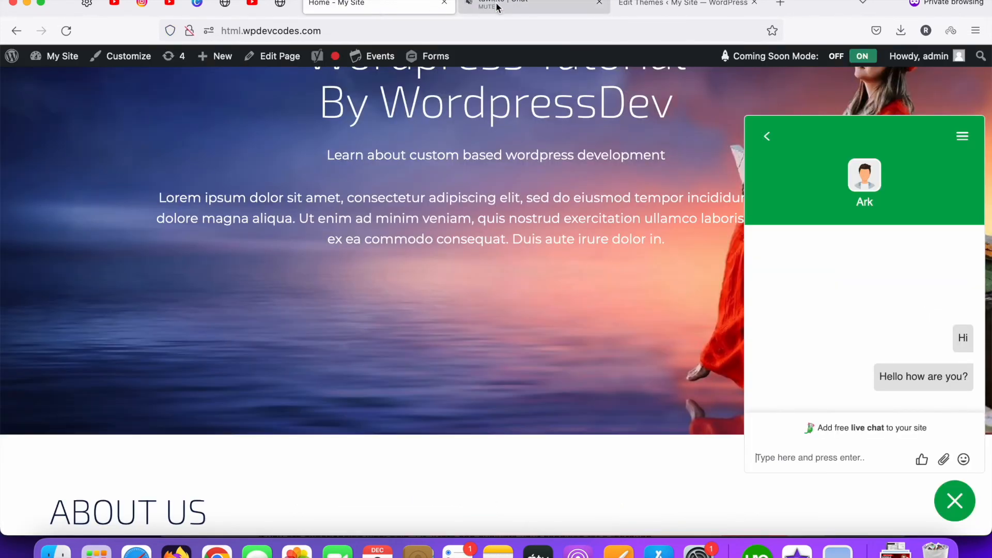
click(520, 11)
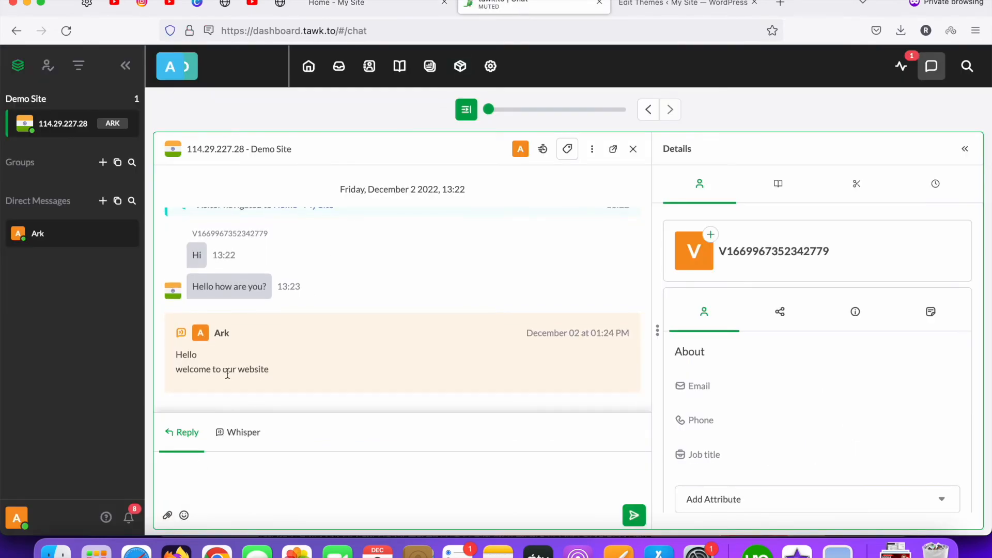
Send the visitor the reply 'Hello' and confirm it in the site widget
click(260, 368)
click(235, 468)
text(Hello)
key(Return)
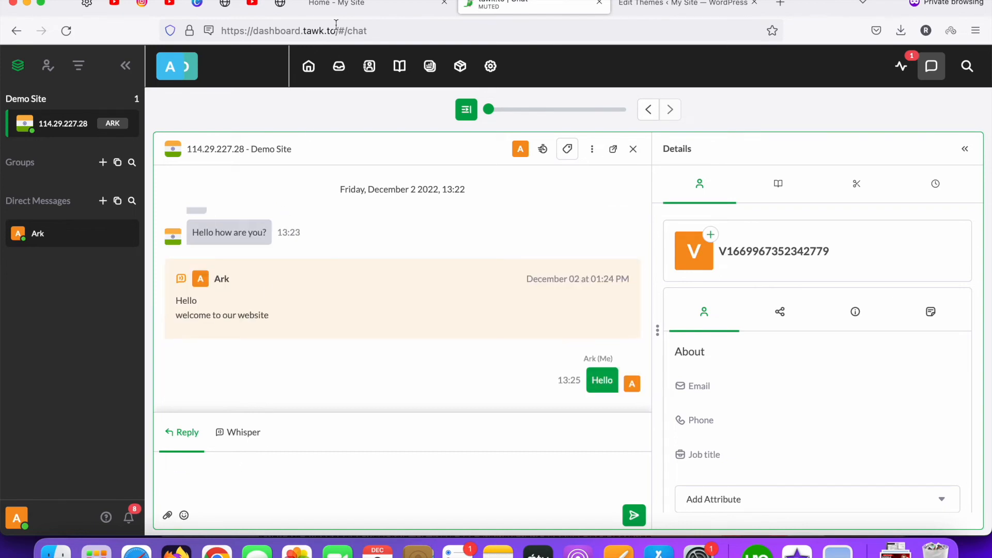
click(336, 4)
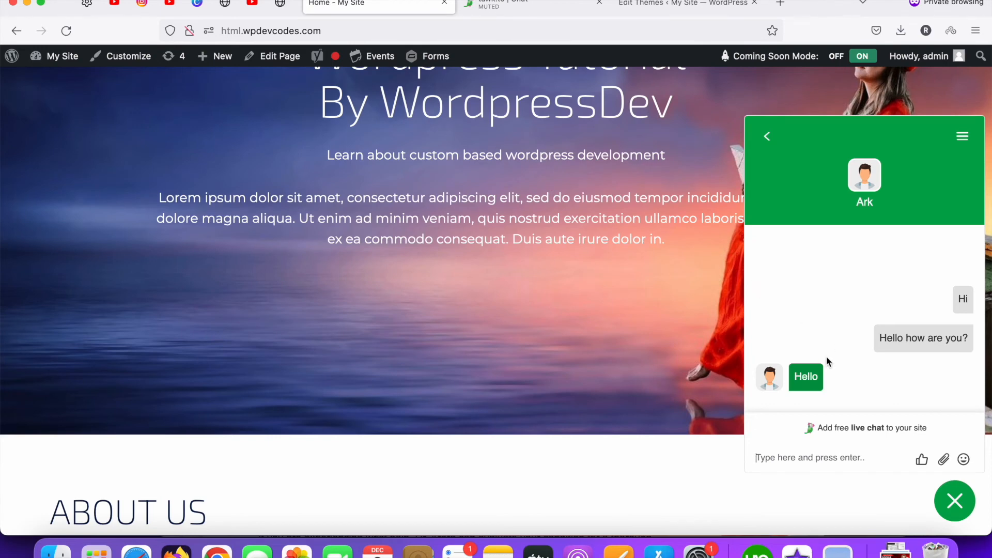
Send 'I need some help' from the site's chat widget and view it in the tawk.to dashboard
click(486, 6)
click(513, 4)
click(359, 8)
text(I need some help)
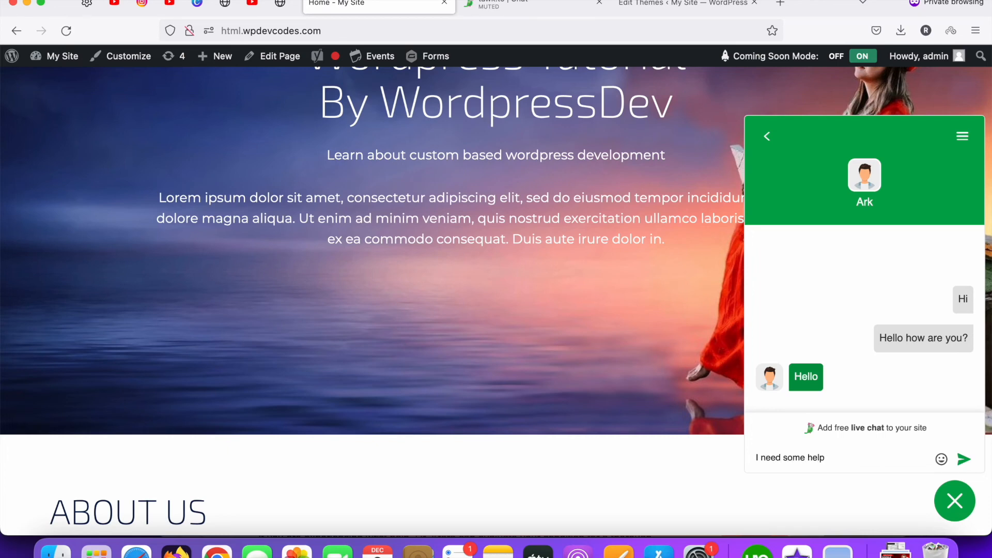
key(Return)
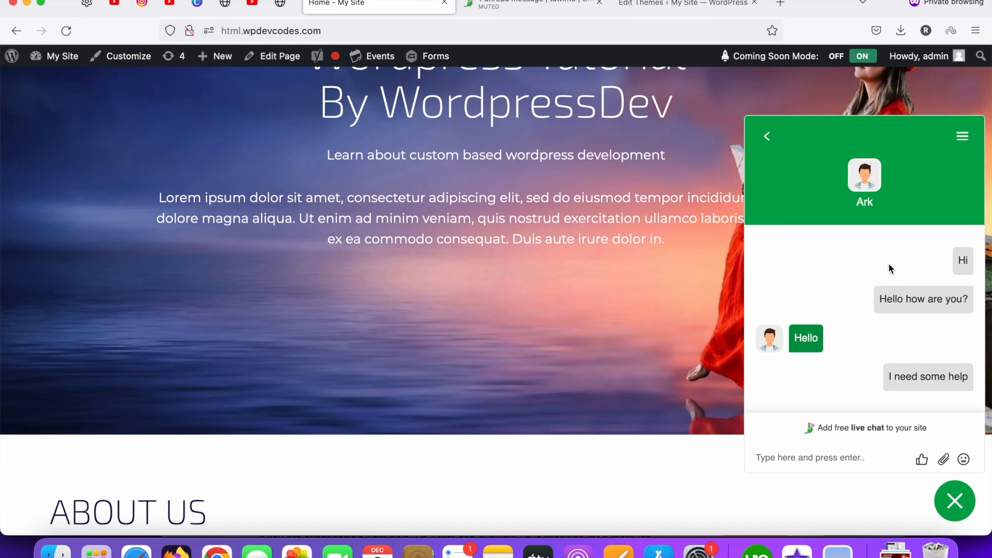
click(520, 9)
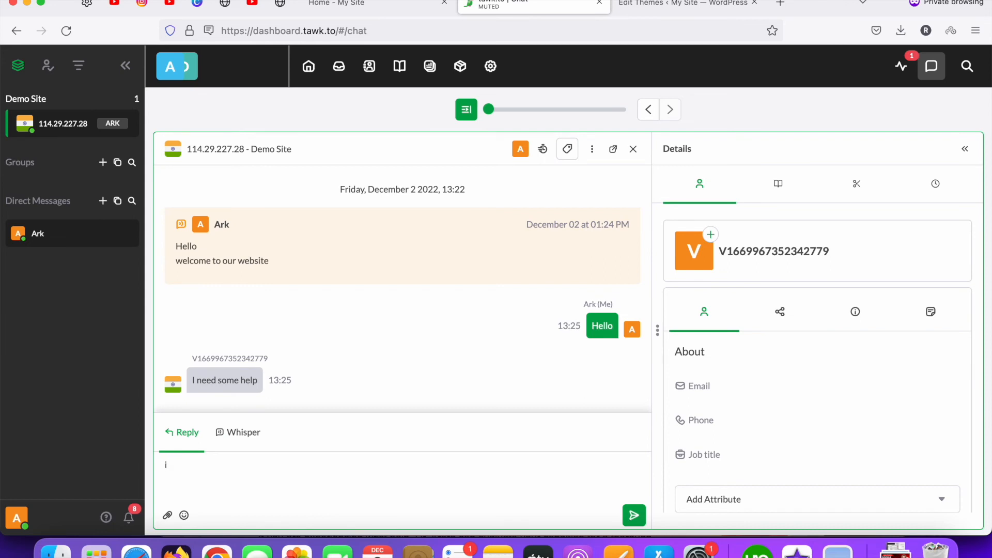
Send the agent reply 'okay, let me know your concern' to the visitor
text(okay, ho)
key(BackSpace)
key(BackSpace)
key(BackSpace)
text(i)
key(BackSpace)
text(let me know yoo)
key(BackSpace)
text(ur concern)
key(Return)
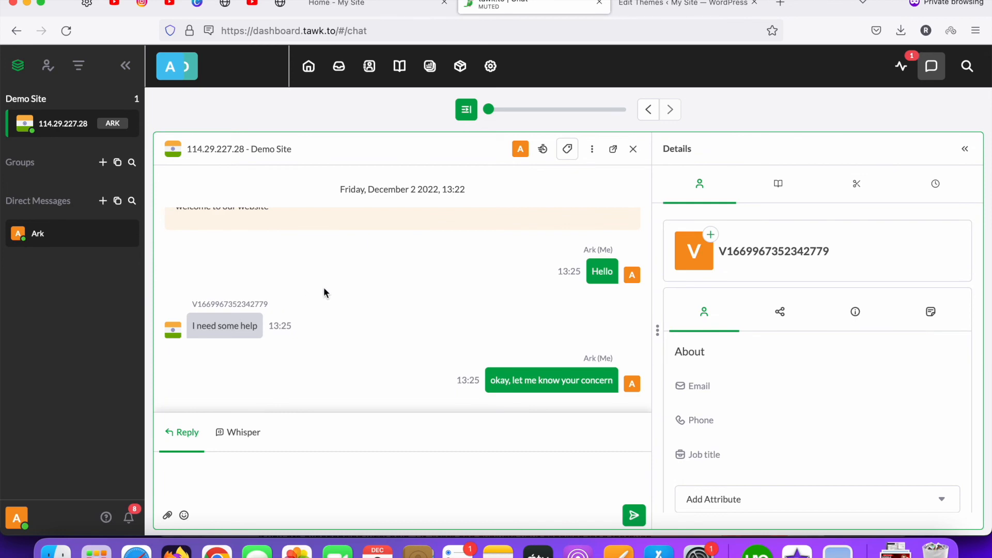
Confirm the reply shows in the site's chat widget, then return to the agent dashboard
click(336, 3)
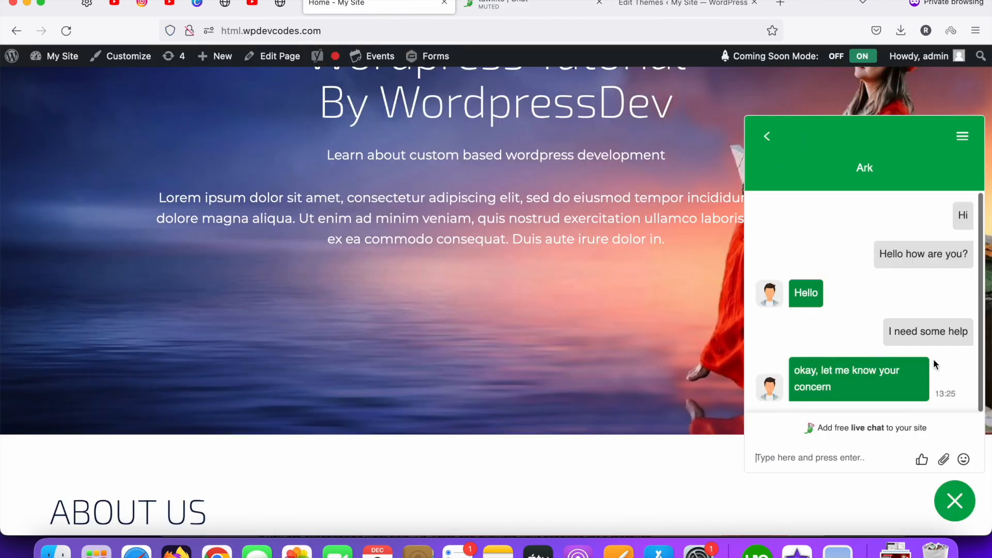
scroll(869, 343, down, 4)
scroll(711, 339, up, 3)
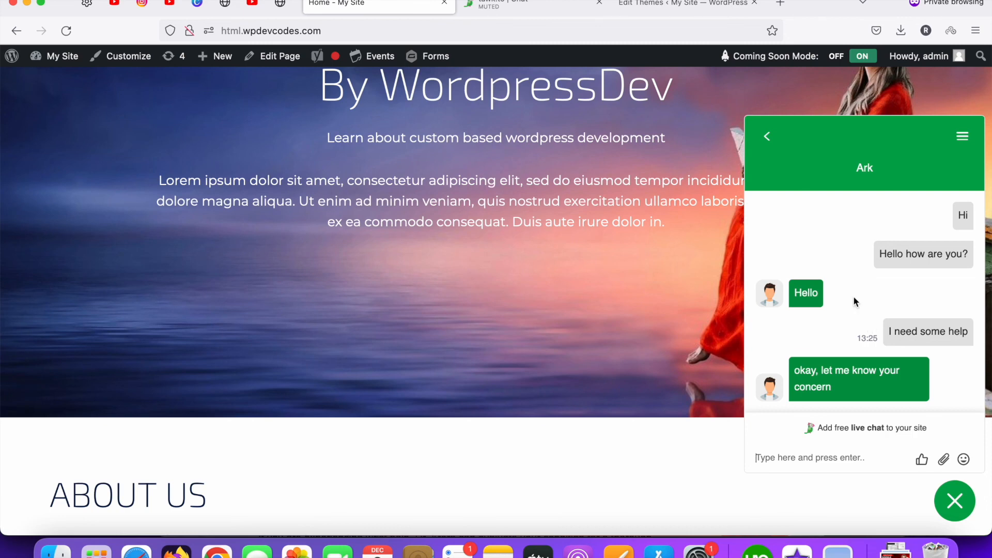
click(527, 7)
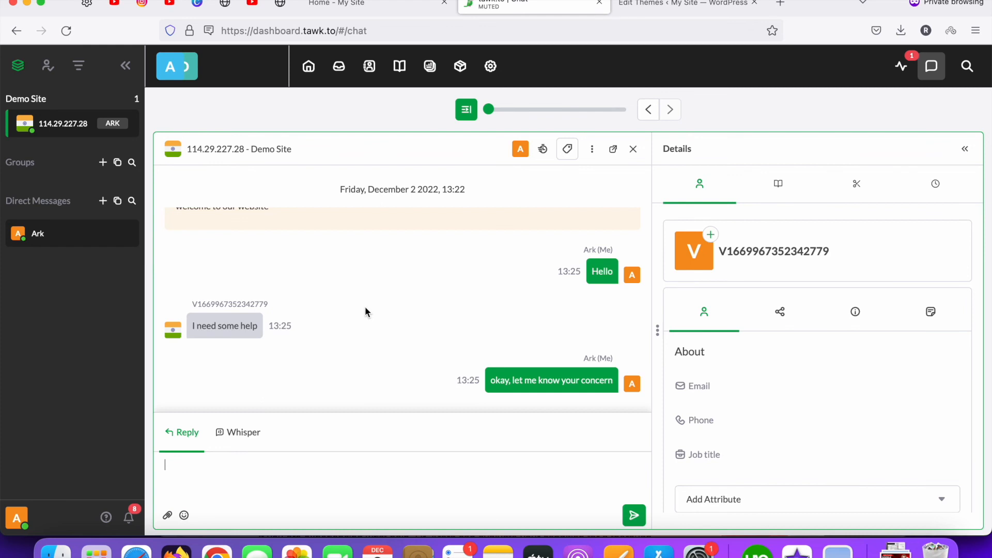